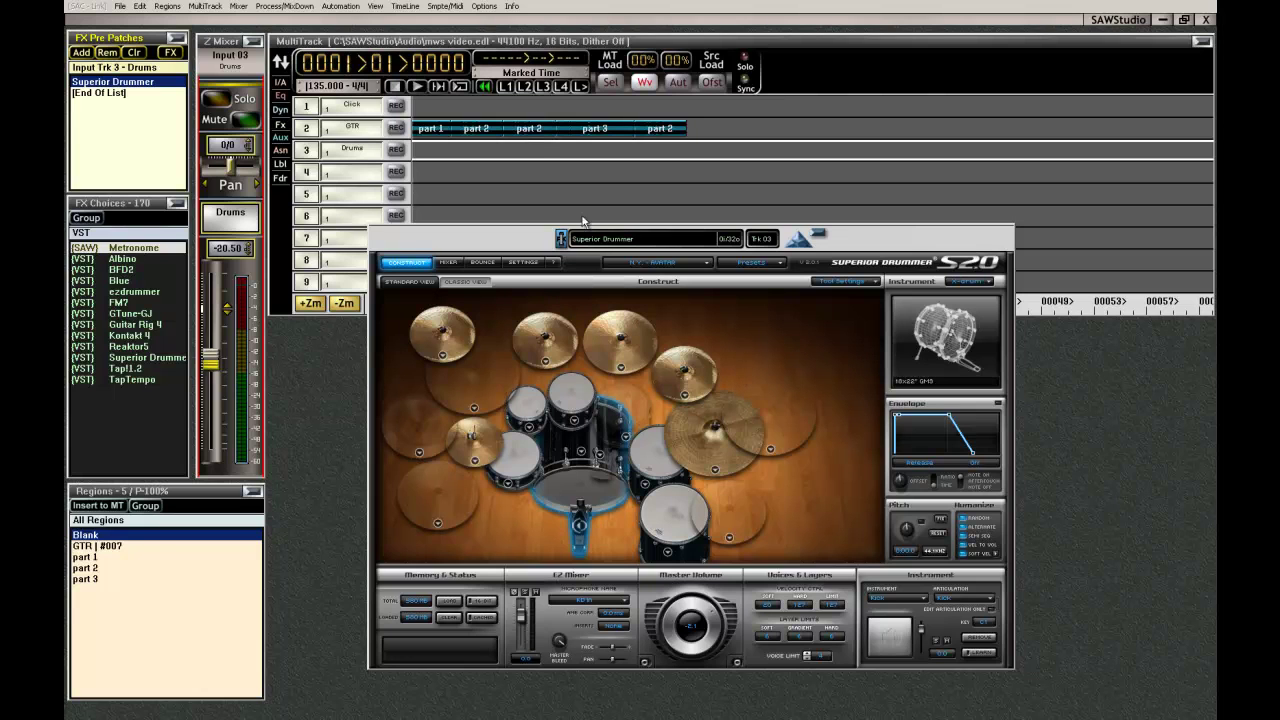
Play back the GTR track from the start, stop it, and select the Click track.
click(552, 136)
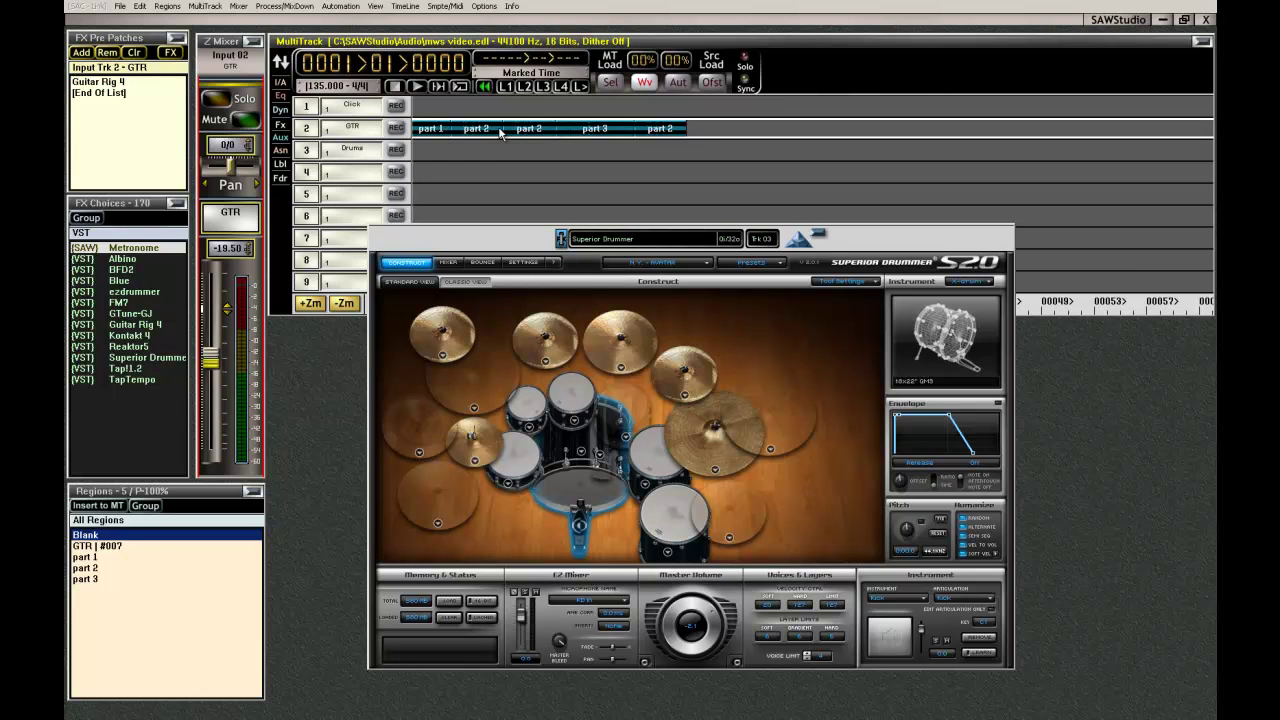
key(space)
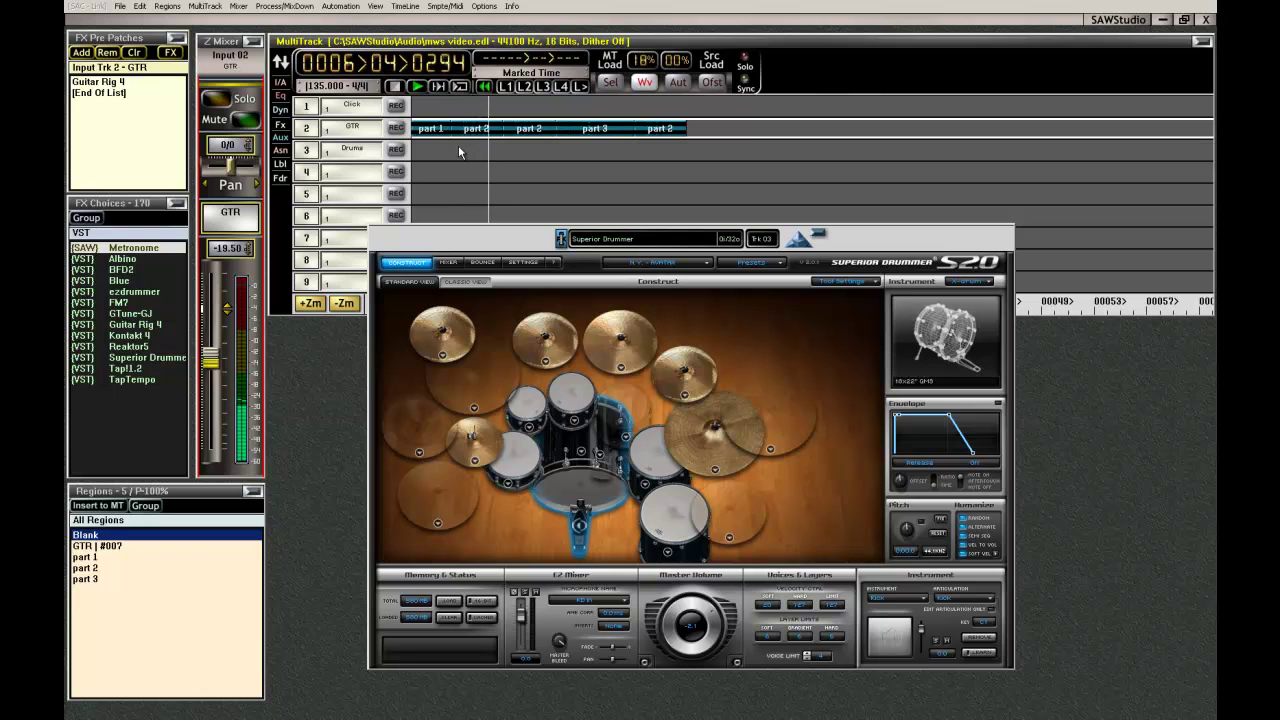
key(space)
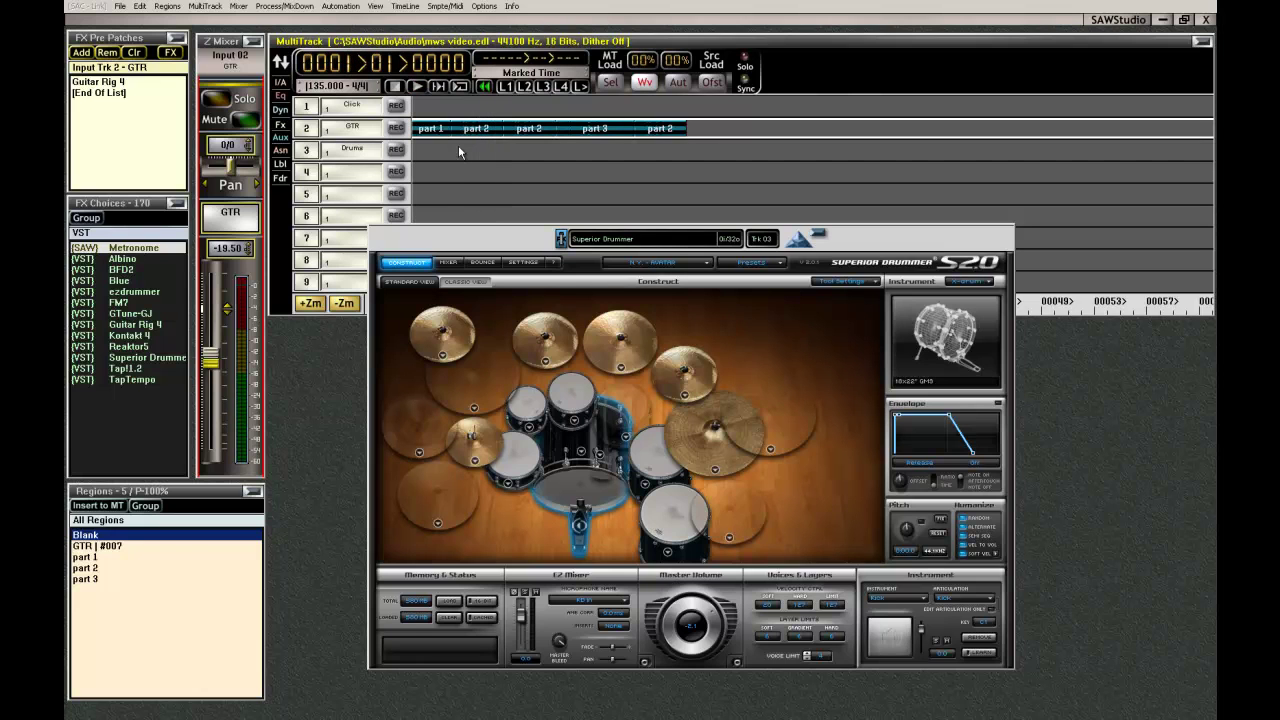
click(479, 111)
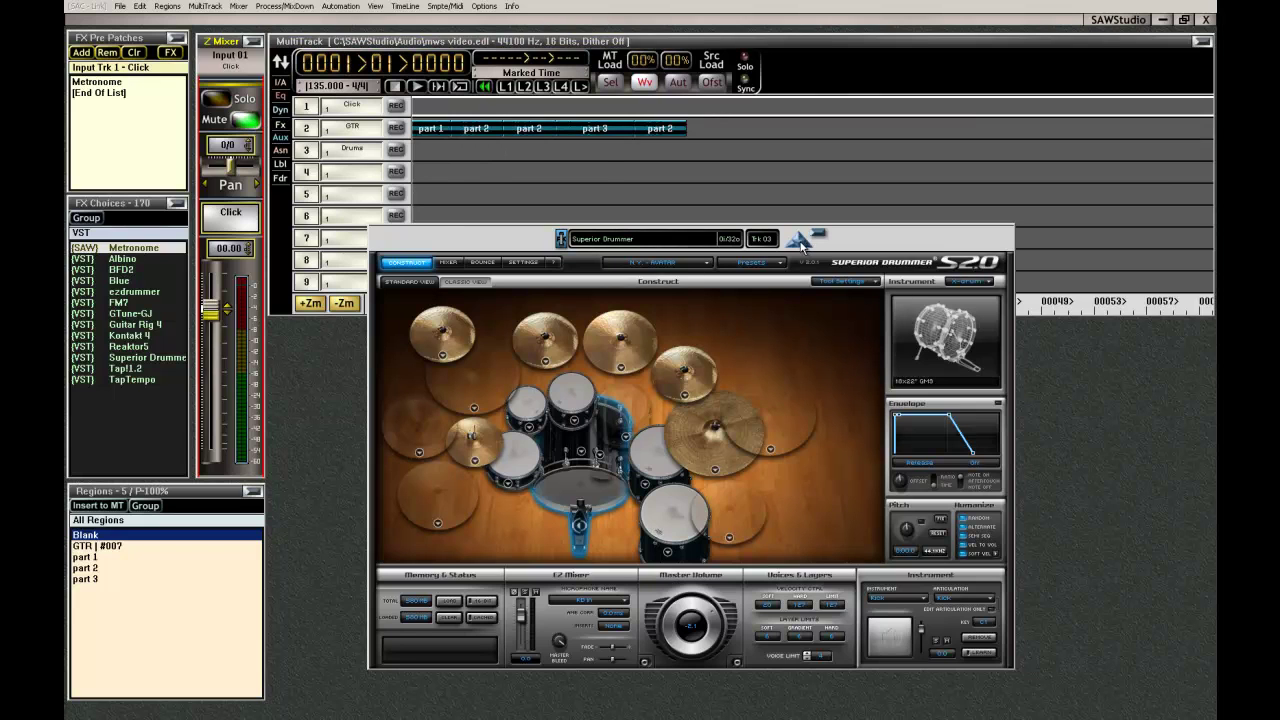
On the Drums track, assign VST 1 OUT as Superior Drummer's MIDI input port and close the plug-in window.
click(607, 150)
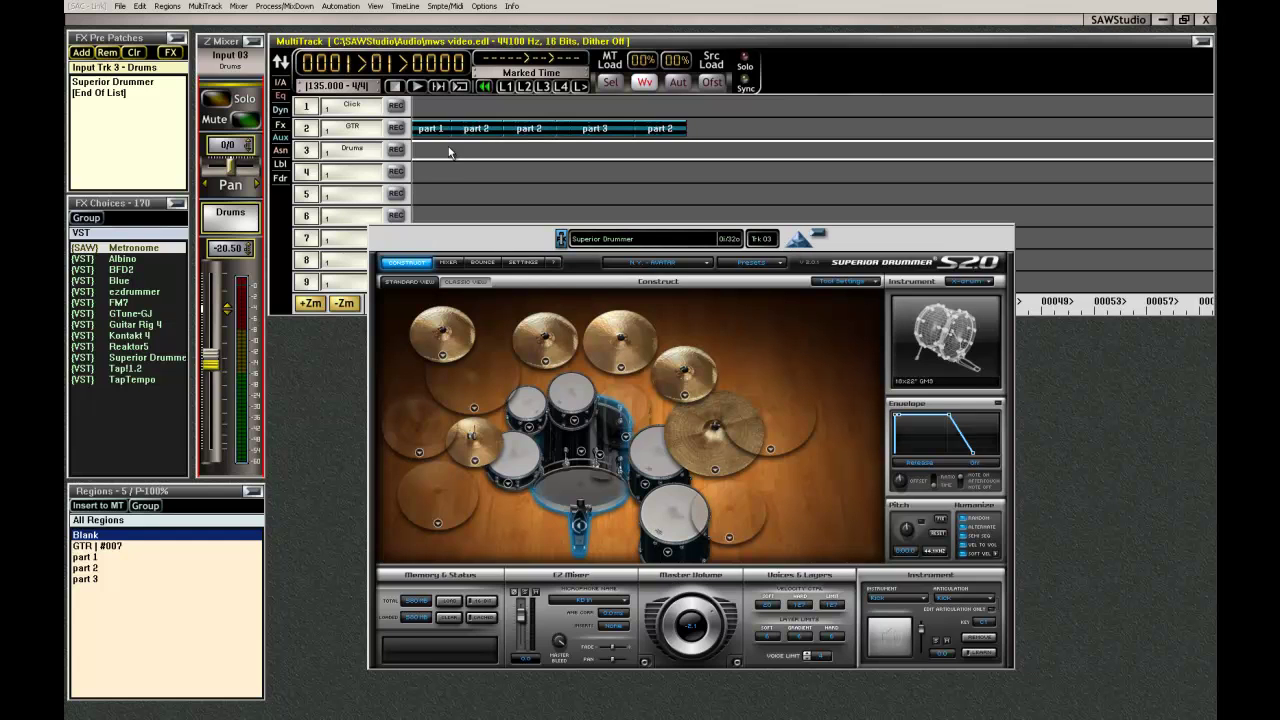
right_click(806, 244)
click(828, 248)
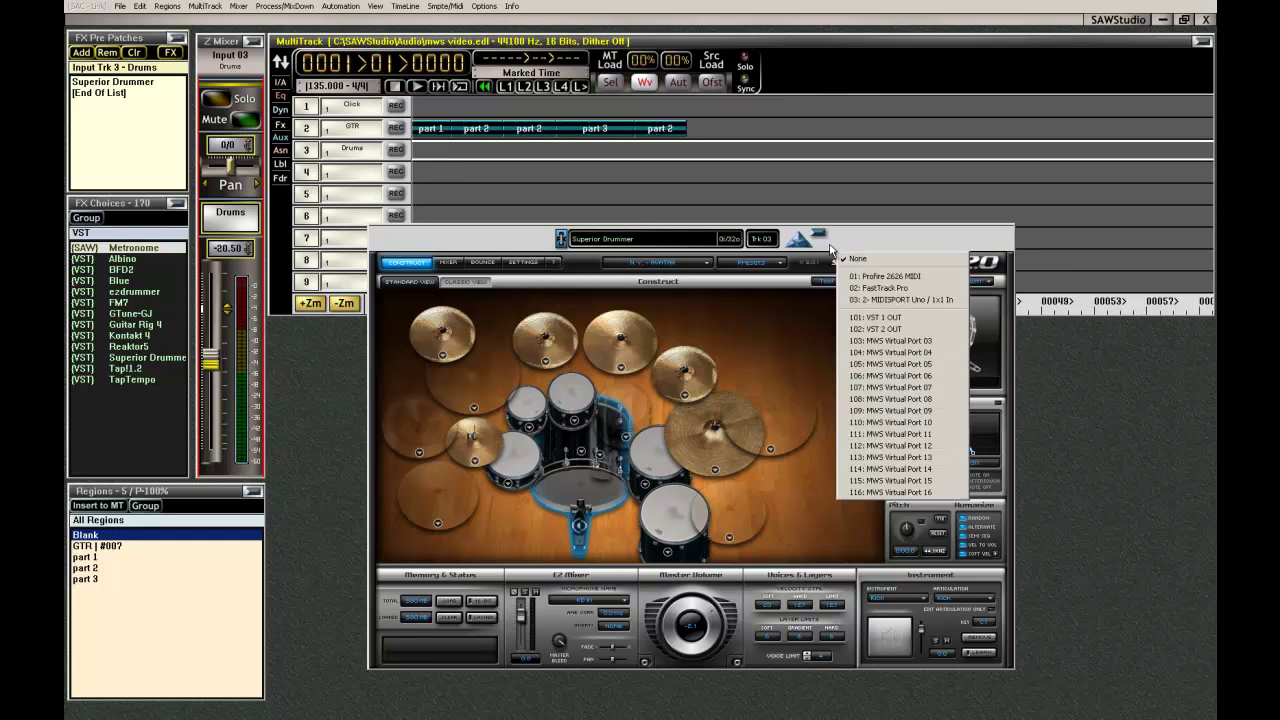
click(912, 319)
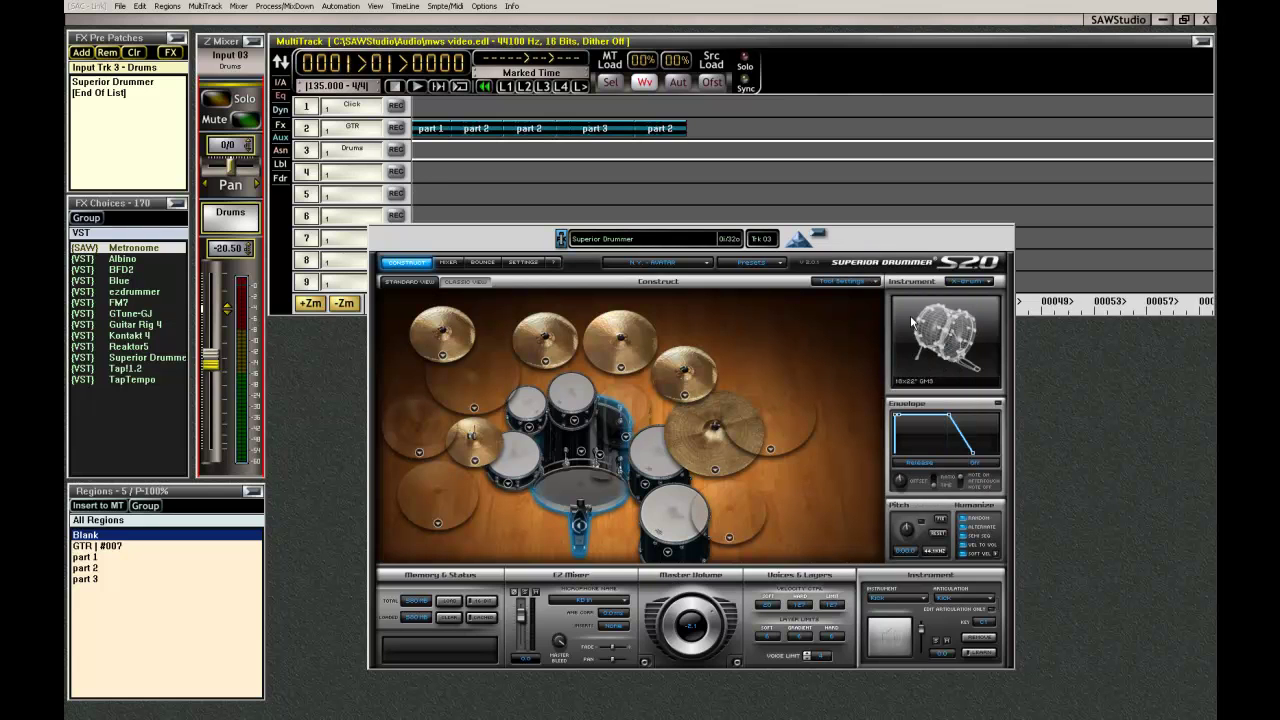
click(824, 234)
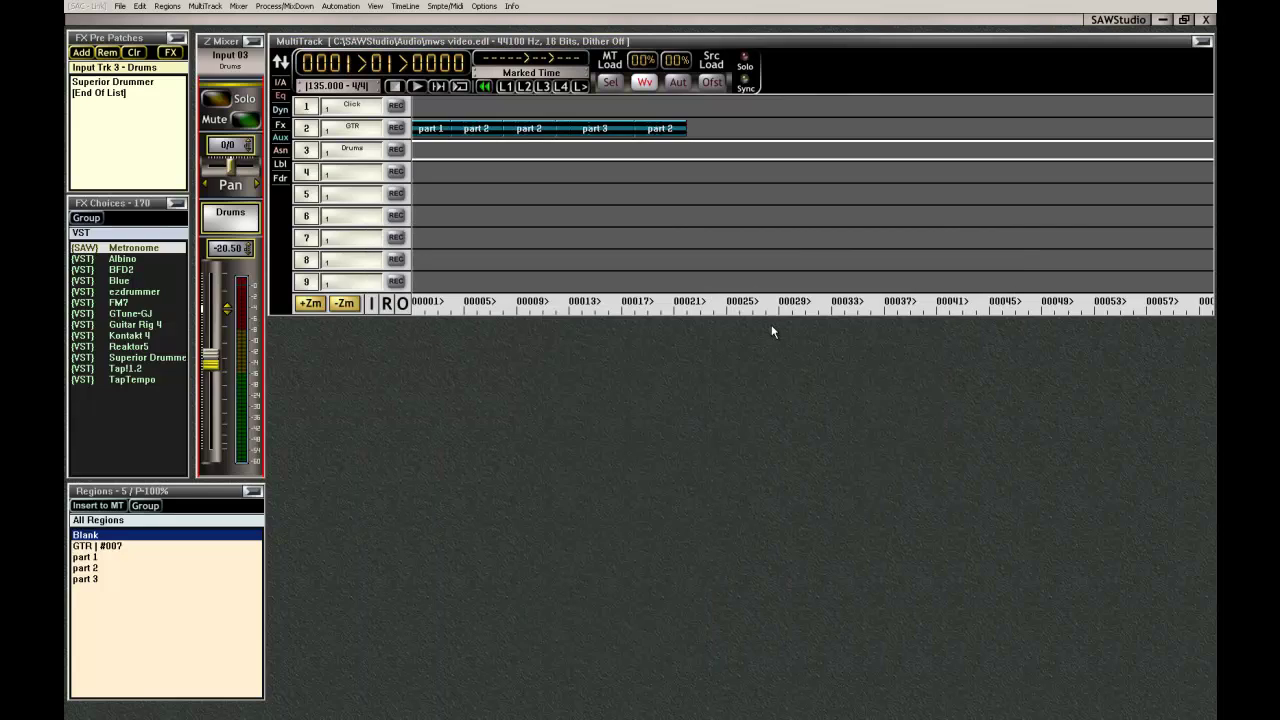
Open Midi WorkShop and set MIDI track 1's output port to Port 03: VST 1 OUT.
key(F2)
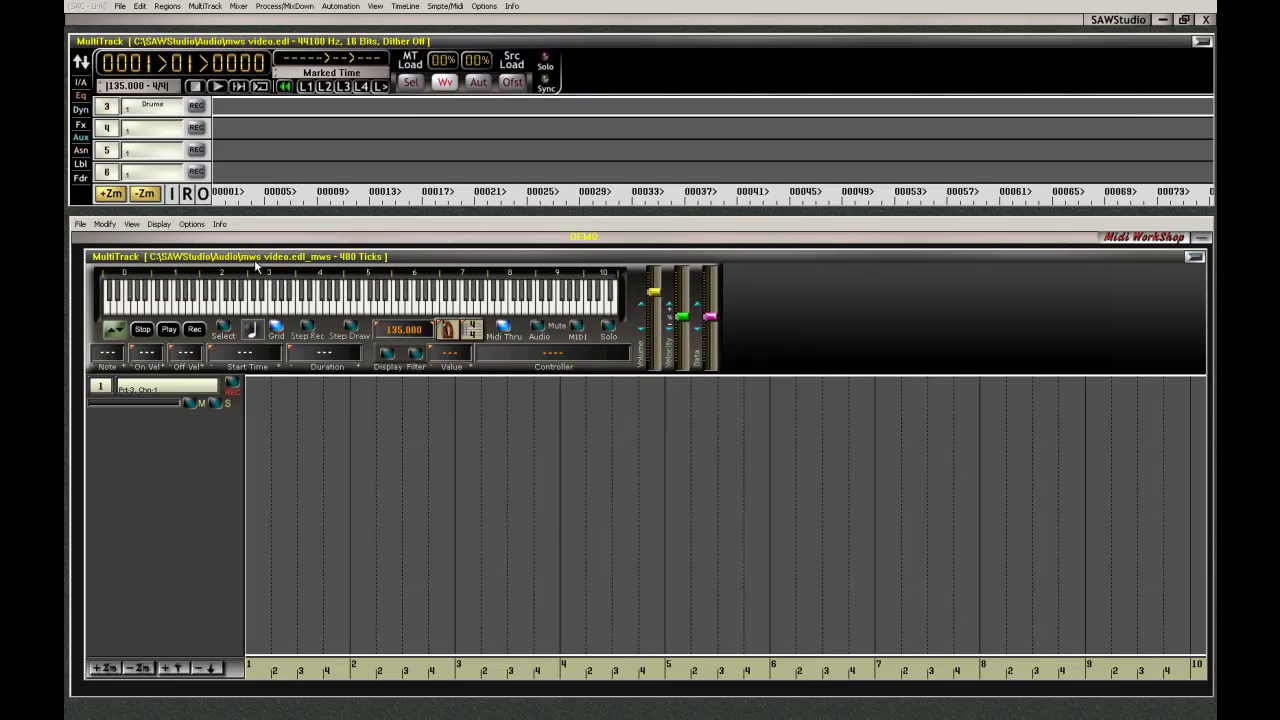
right_click(125, 390)
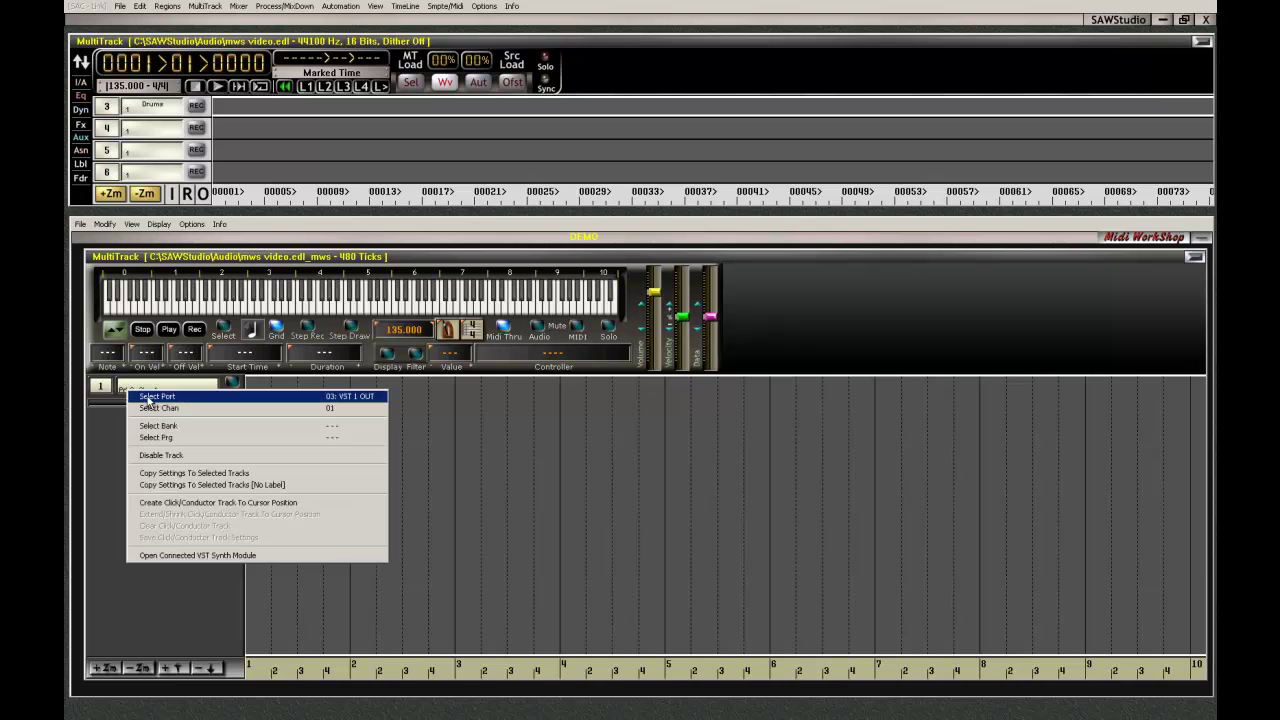
click(150, 397)
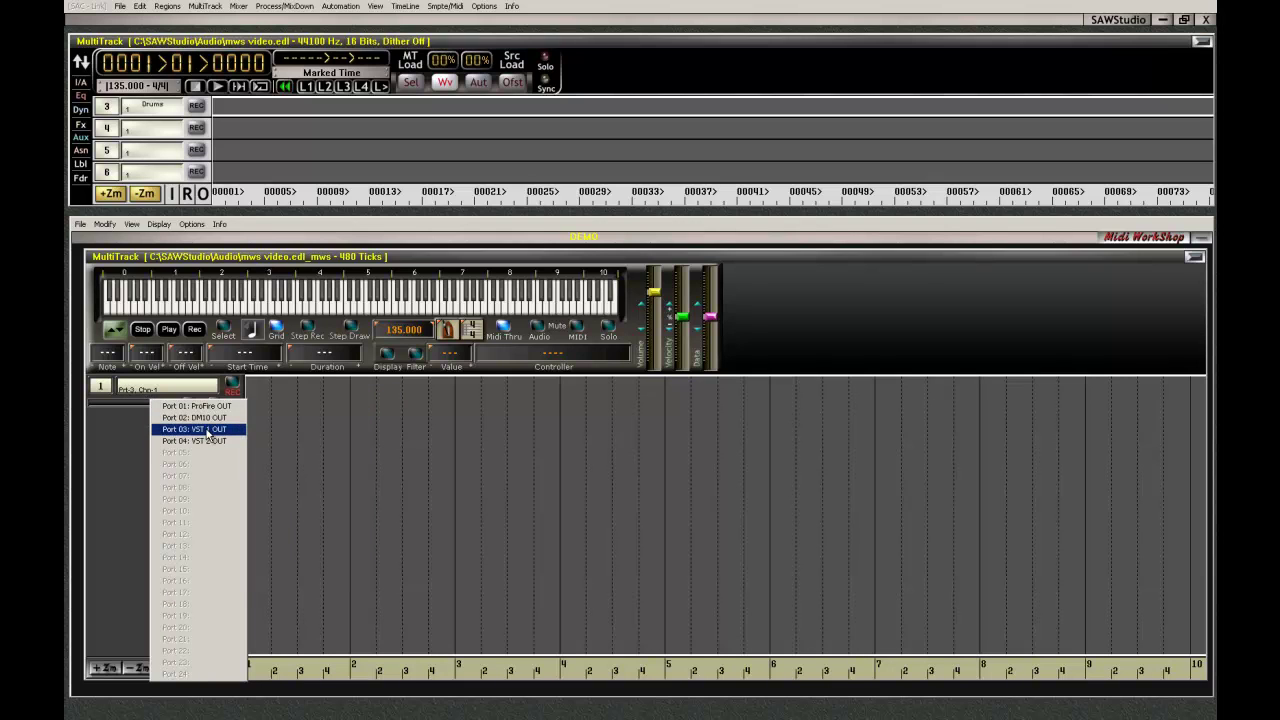
click(210, 431)
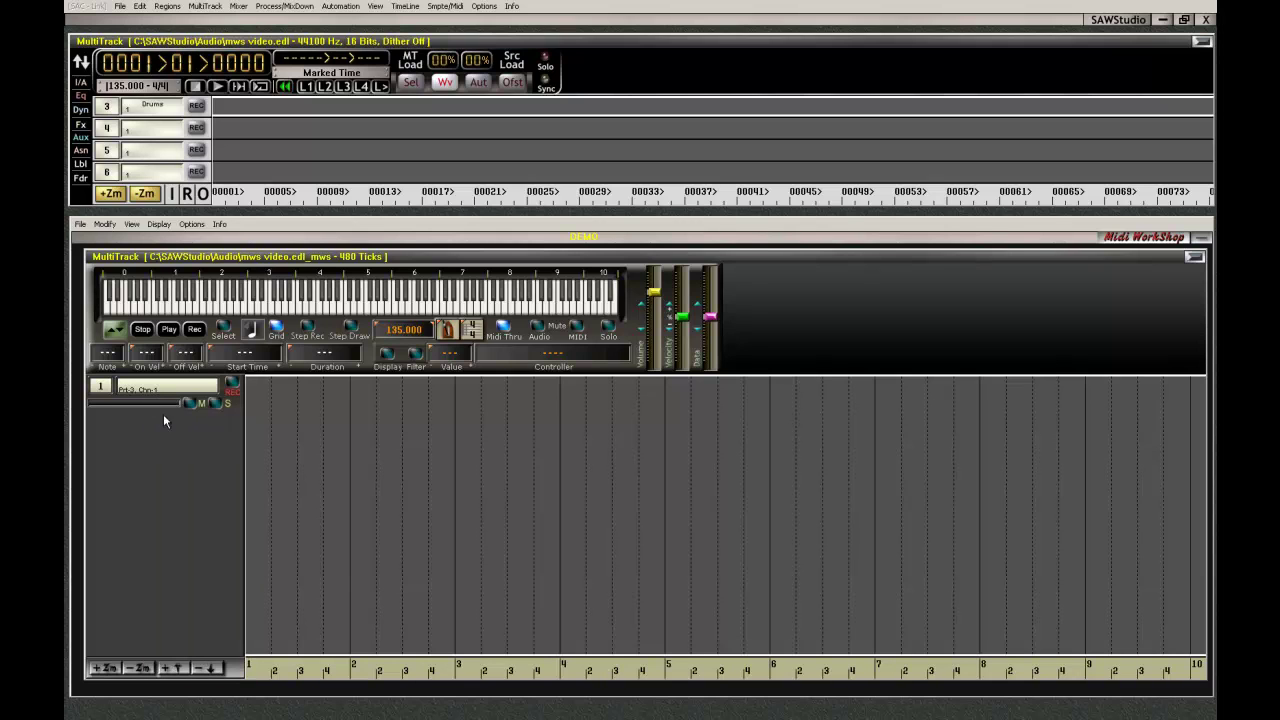
Check track 1's channel setting, the MIDI device setup option and the available record input ports.
right_click(158, 396)
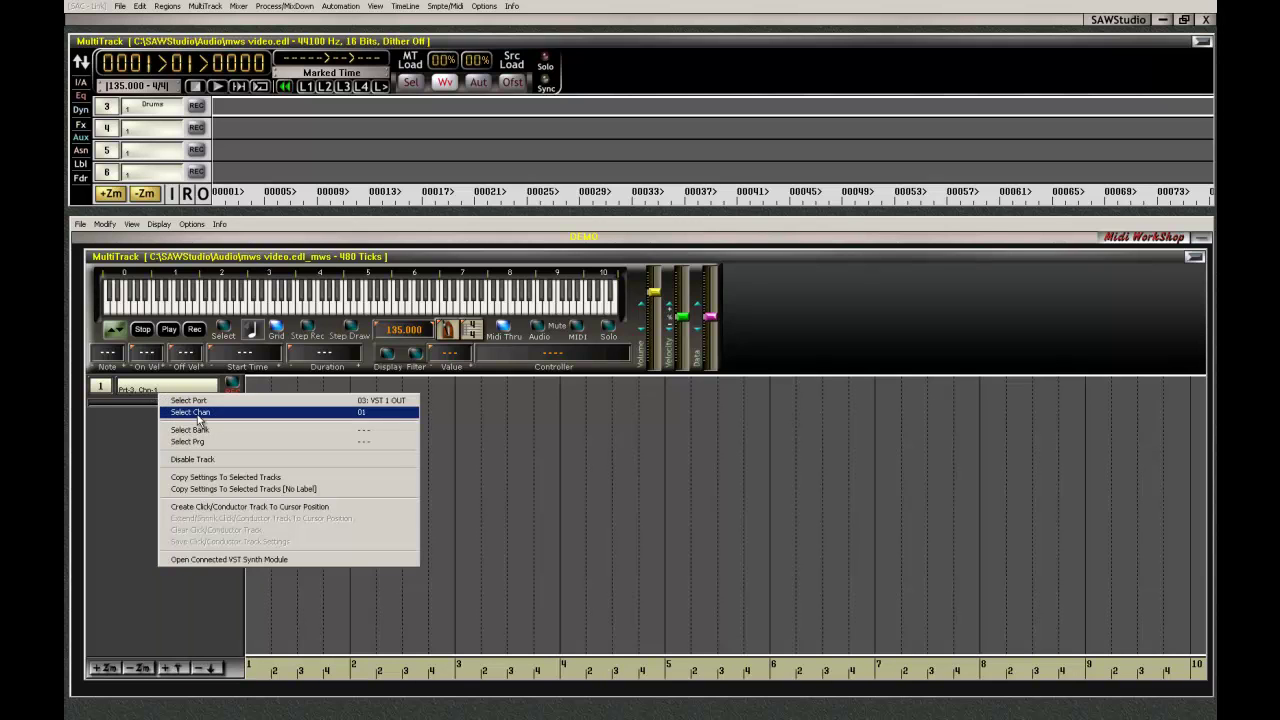
click(113, 440)
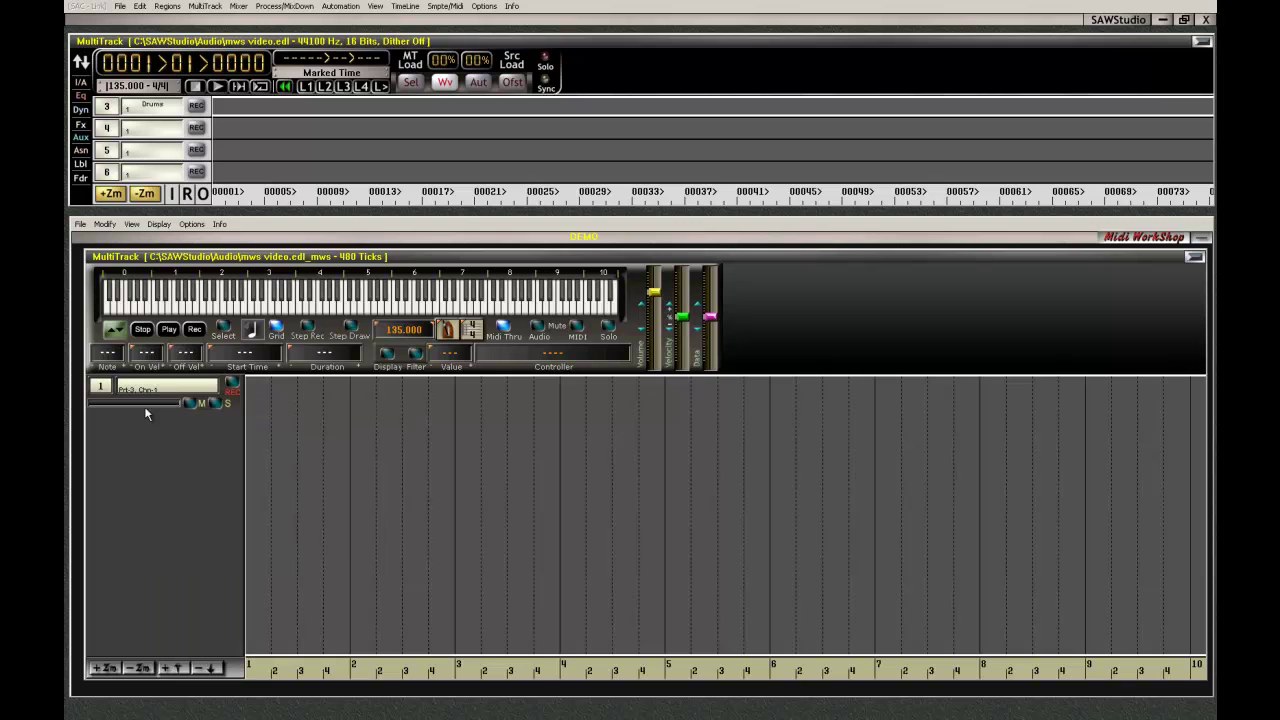
click(192, 224)
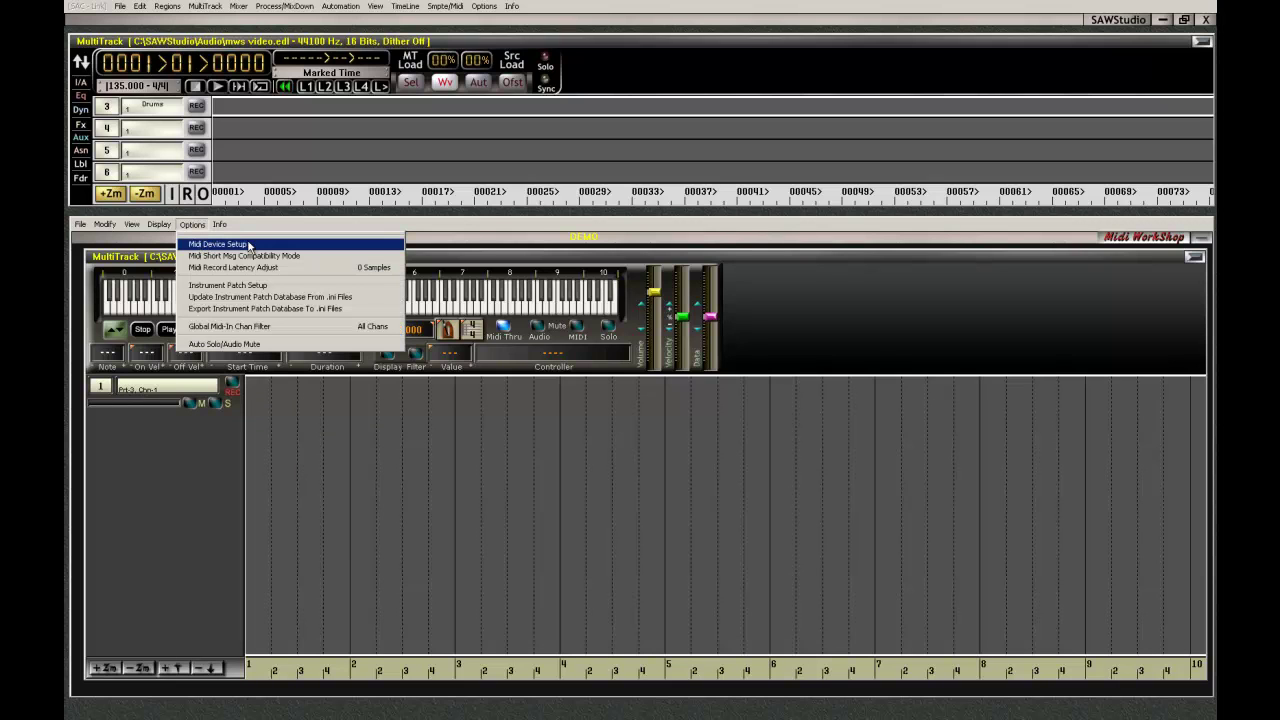
click(140, 452)
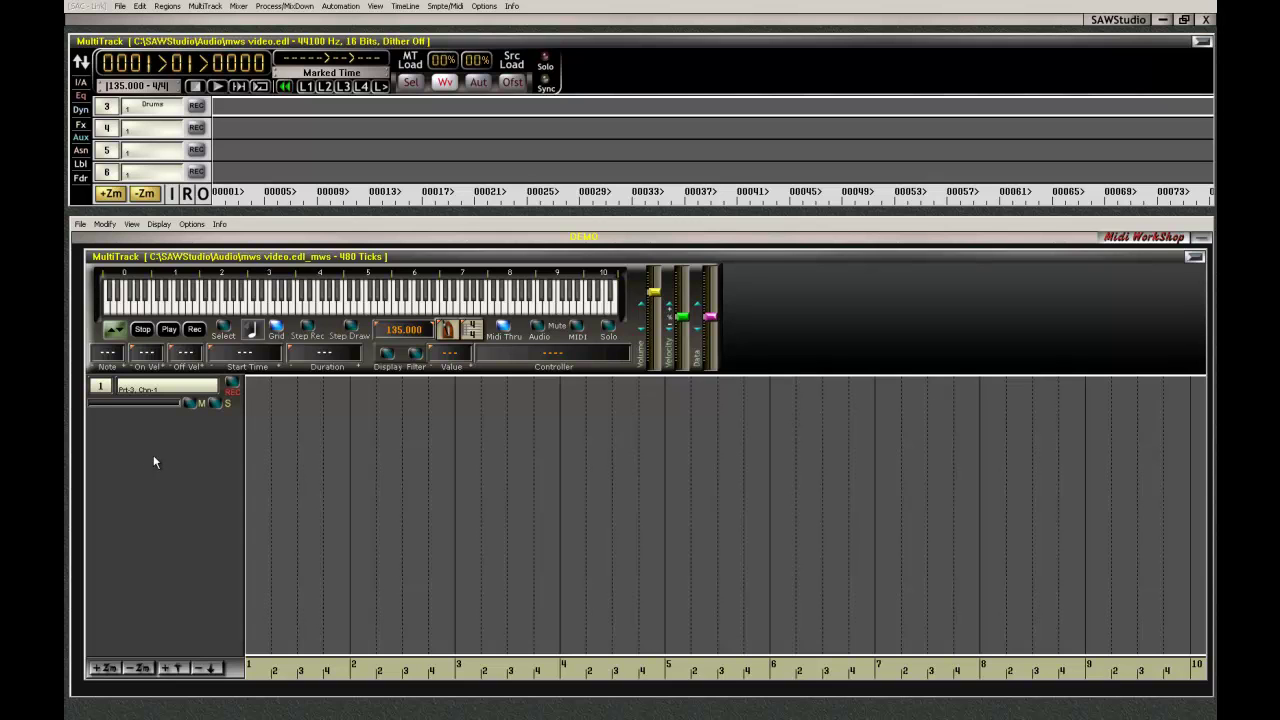
click(231, 385)
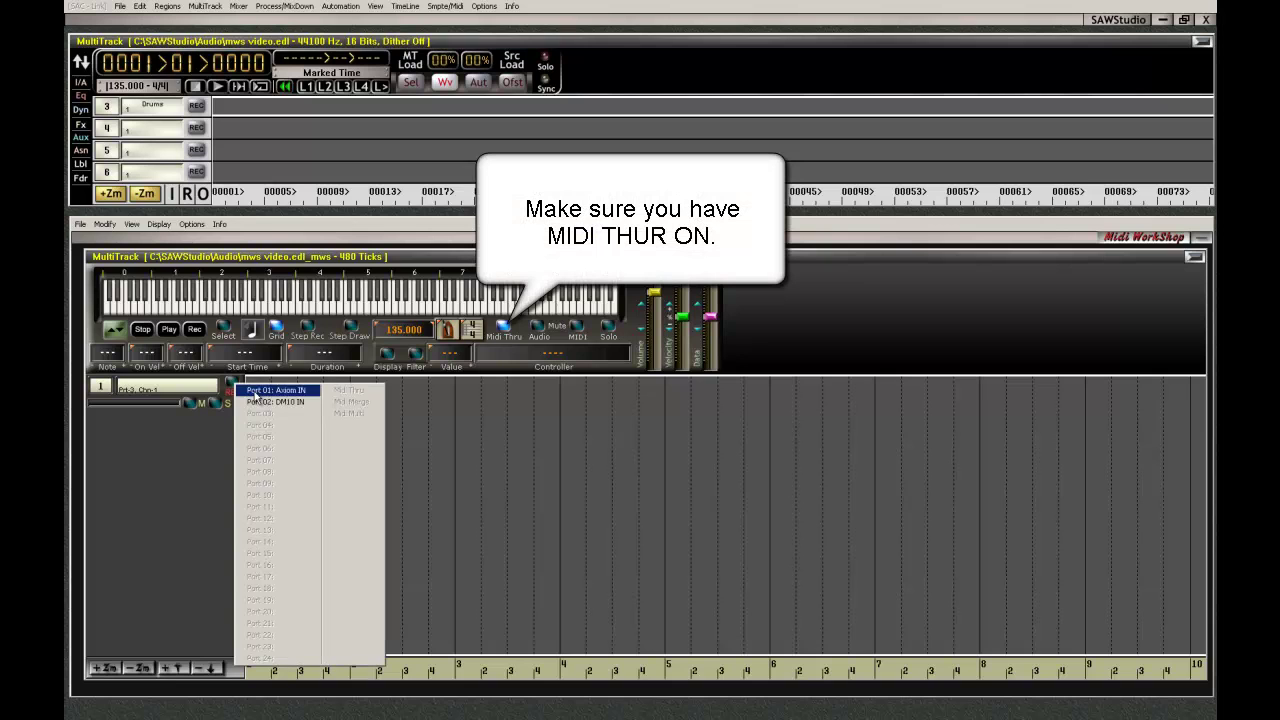
click(224, 458)
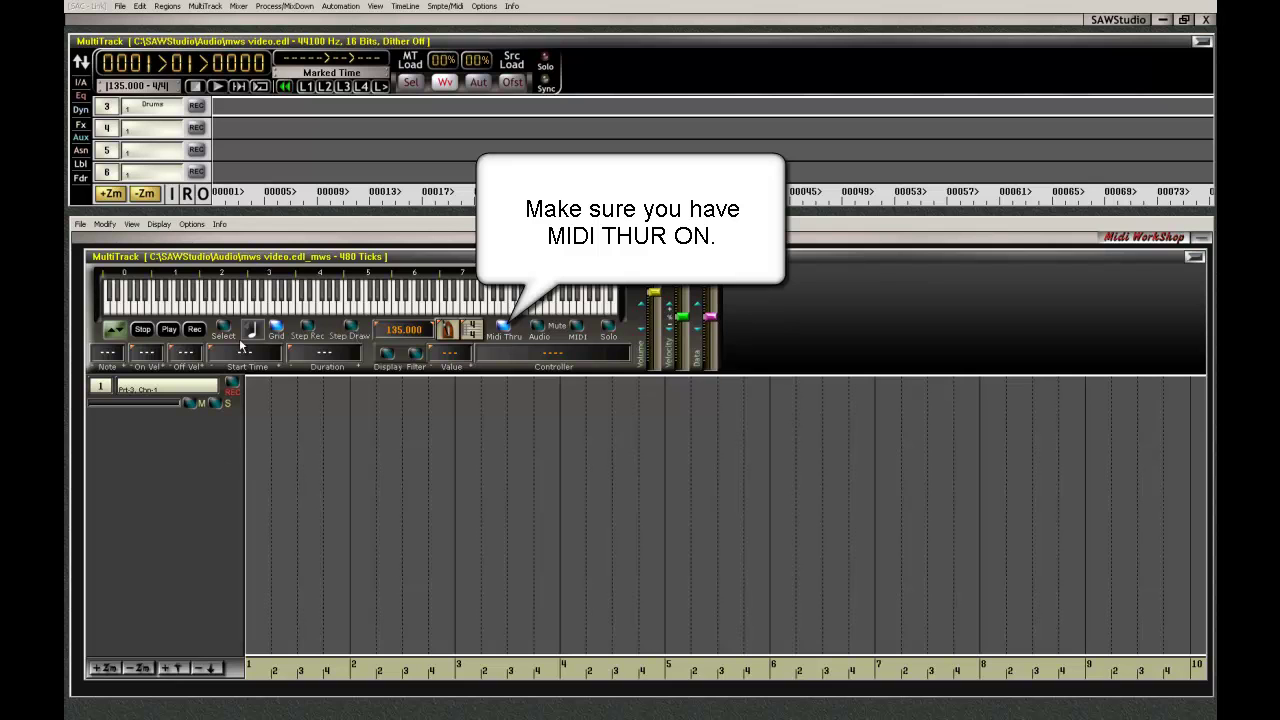
Set the grid note to a quarter note, enable Step Draw and live mode, and audition a note on track 1.
click(255, 332)
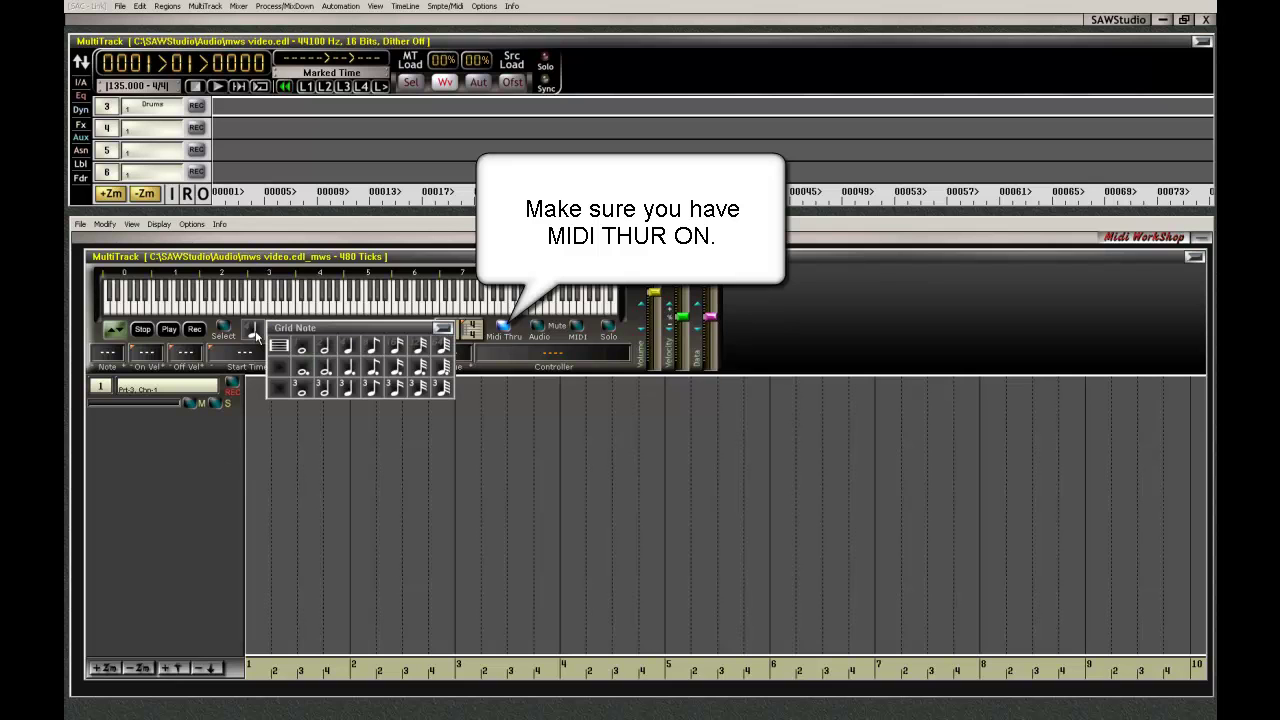
click(349, 344)
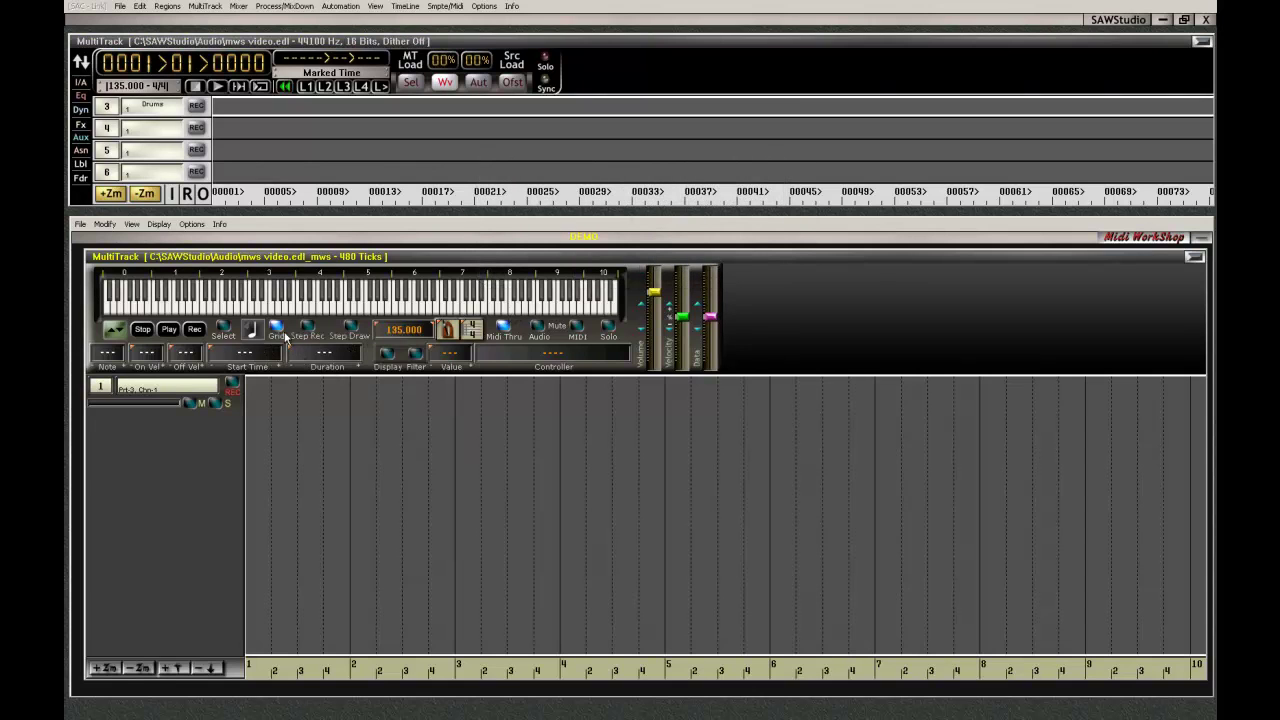
click(353, 330)
key(l)
click(297, 385)
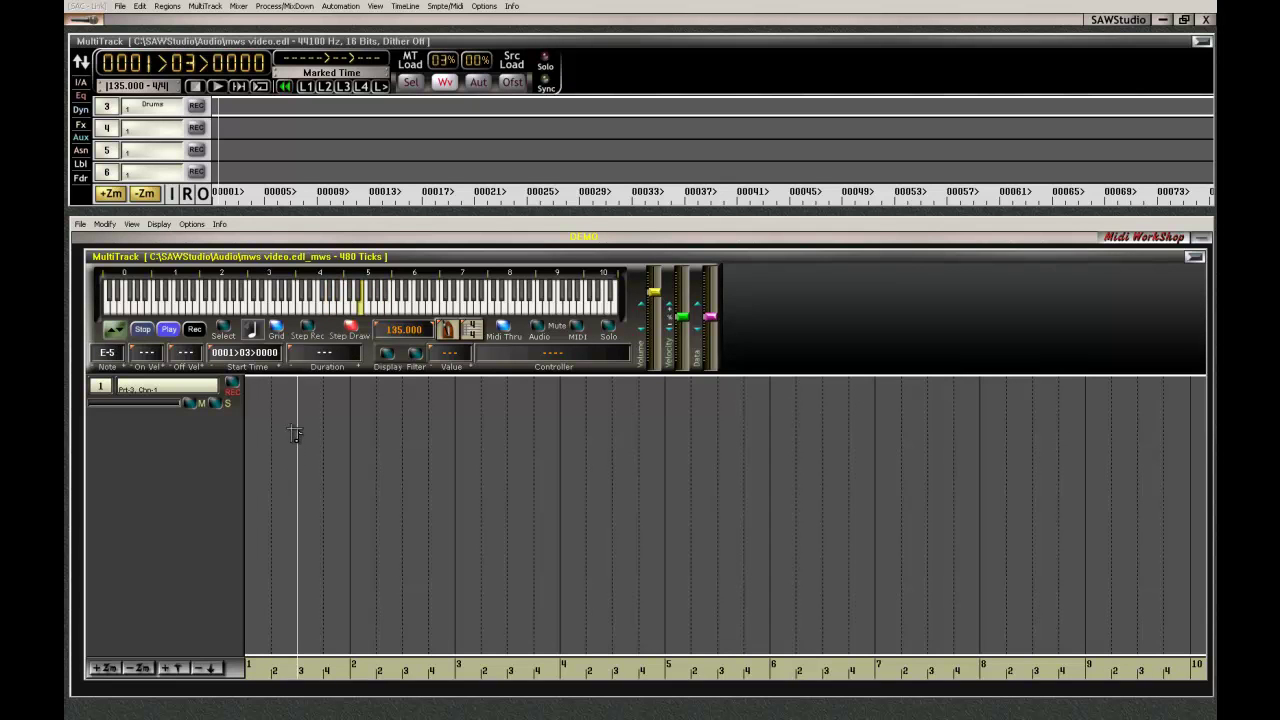
Show the output tracks, lower the Out 01 fader to about -25.75, and return to the input tracks.
key(F1)
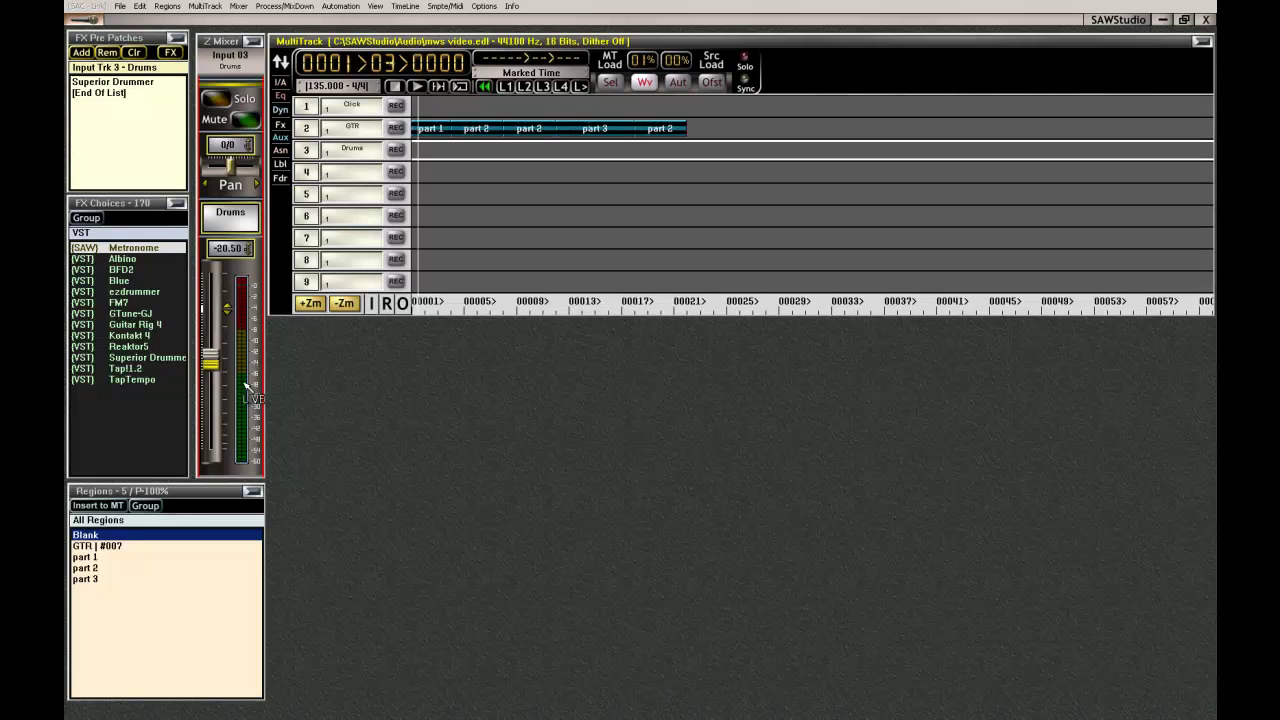
click(402, 305)
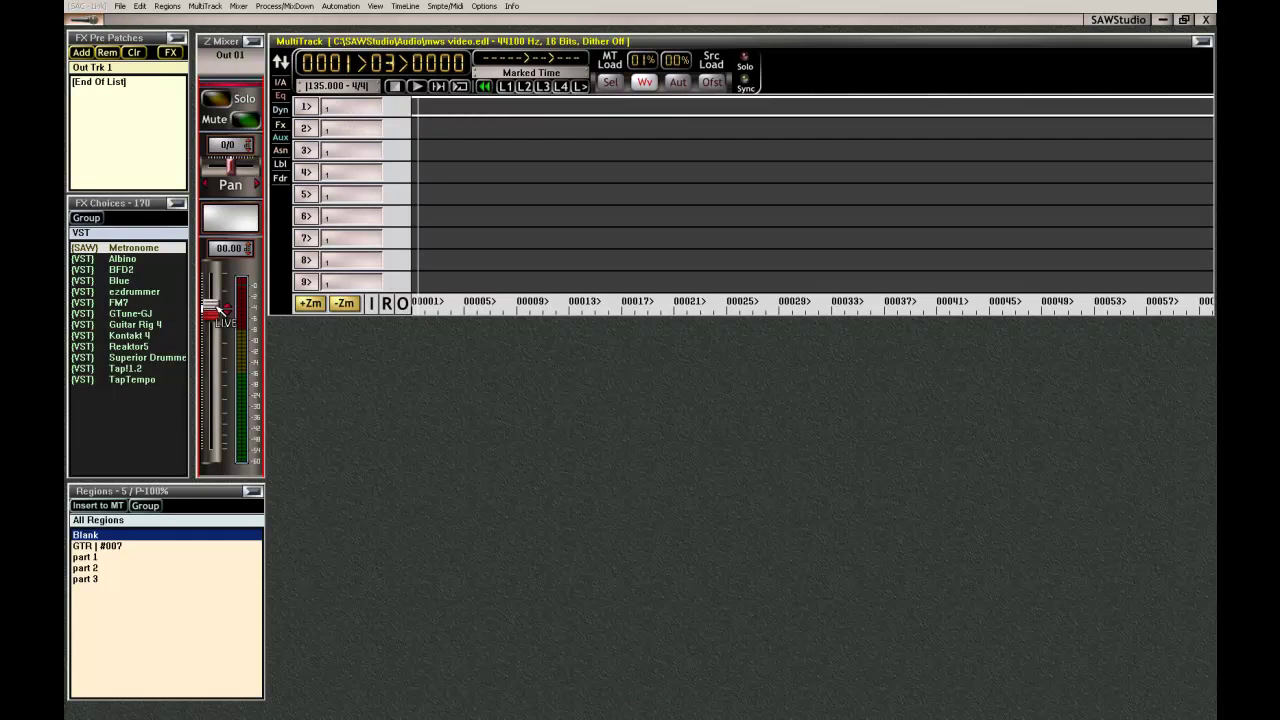
drag(211, 306, 210, 365)
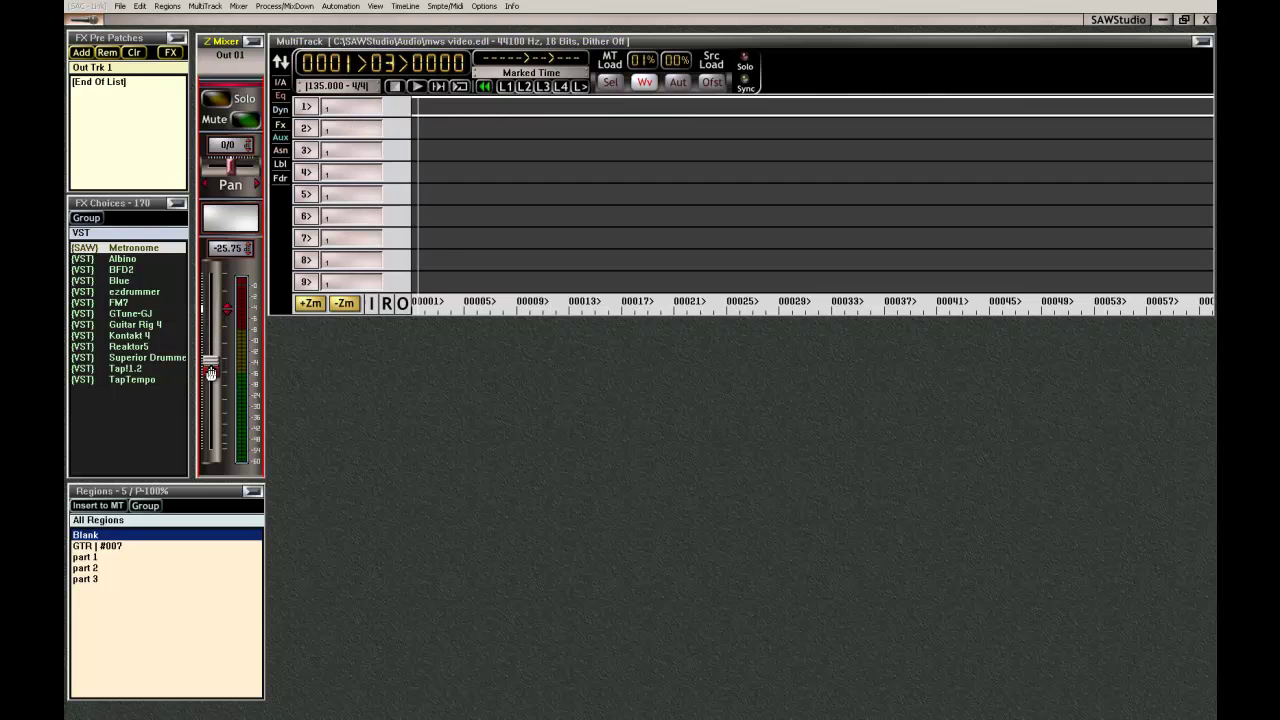
click(373, 304)
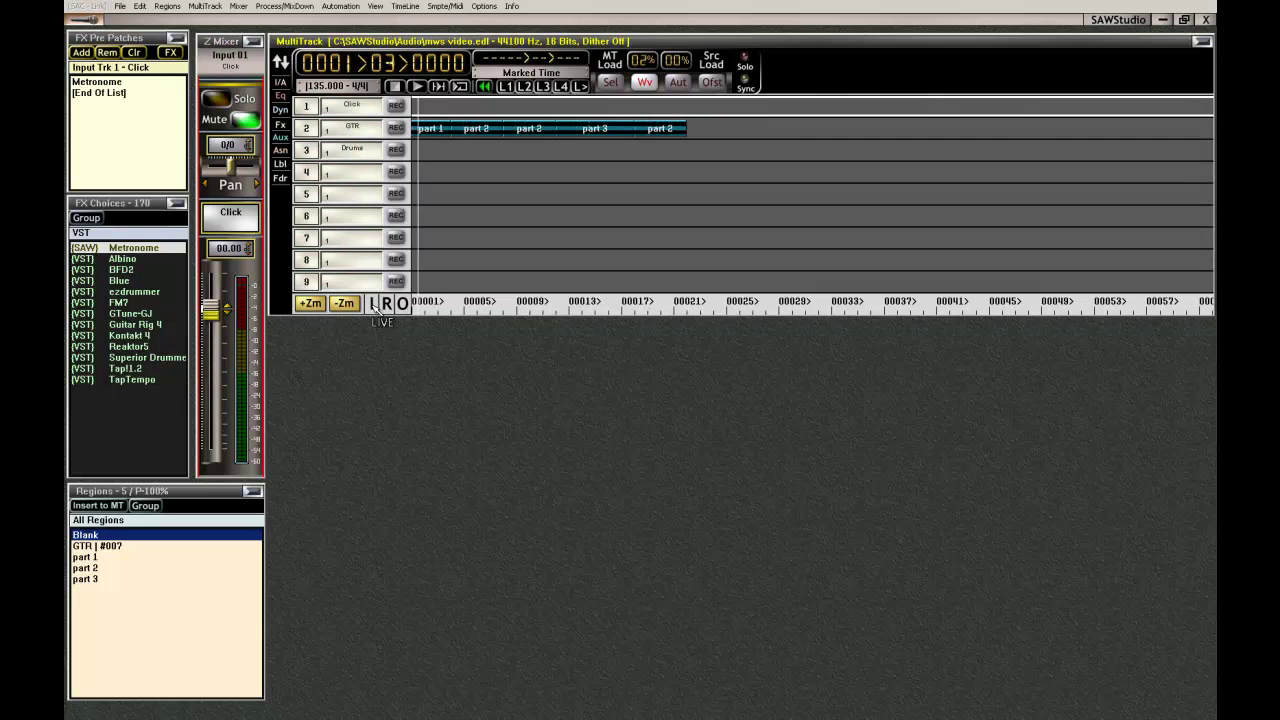
In Midi WorkShop, draw C-3 quarter notes on beats 1 and 3 of measure 1 and beat 1 of measure 2.
key(F2)
click(283, 405)
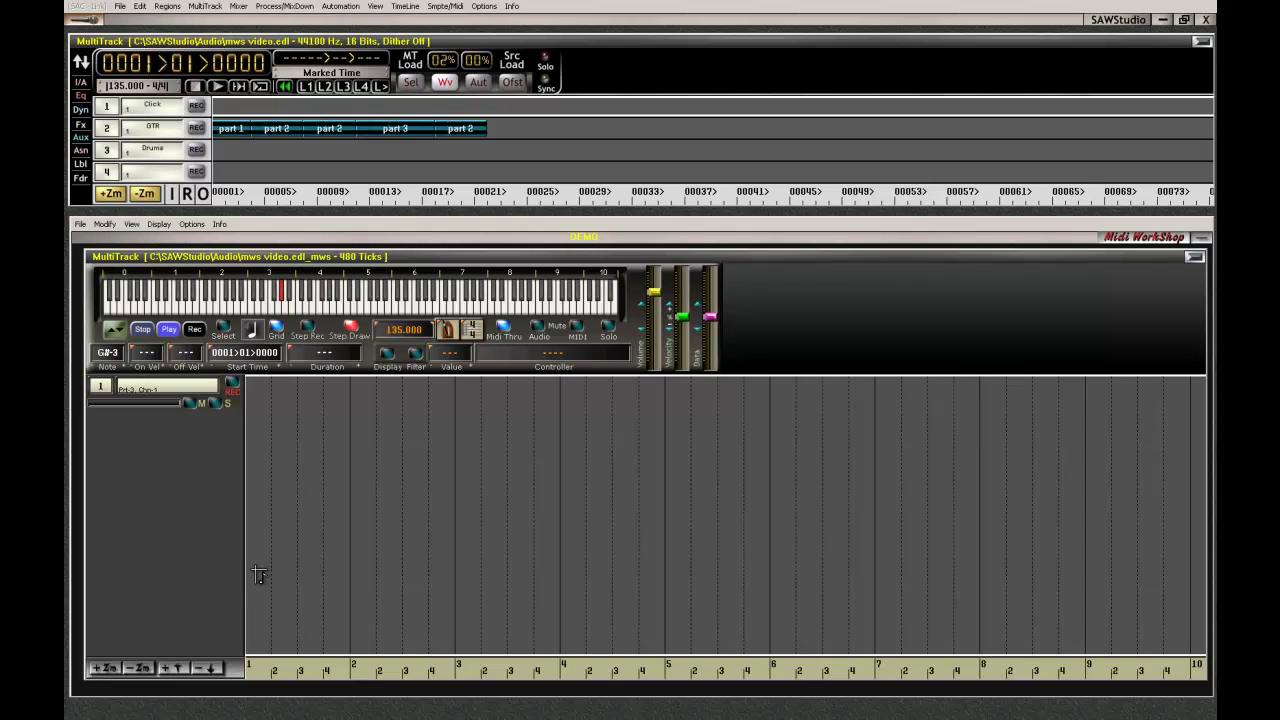
click(253, 626)
click(309, 628)
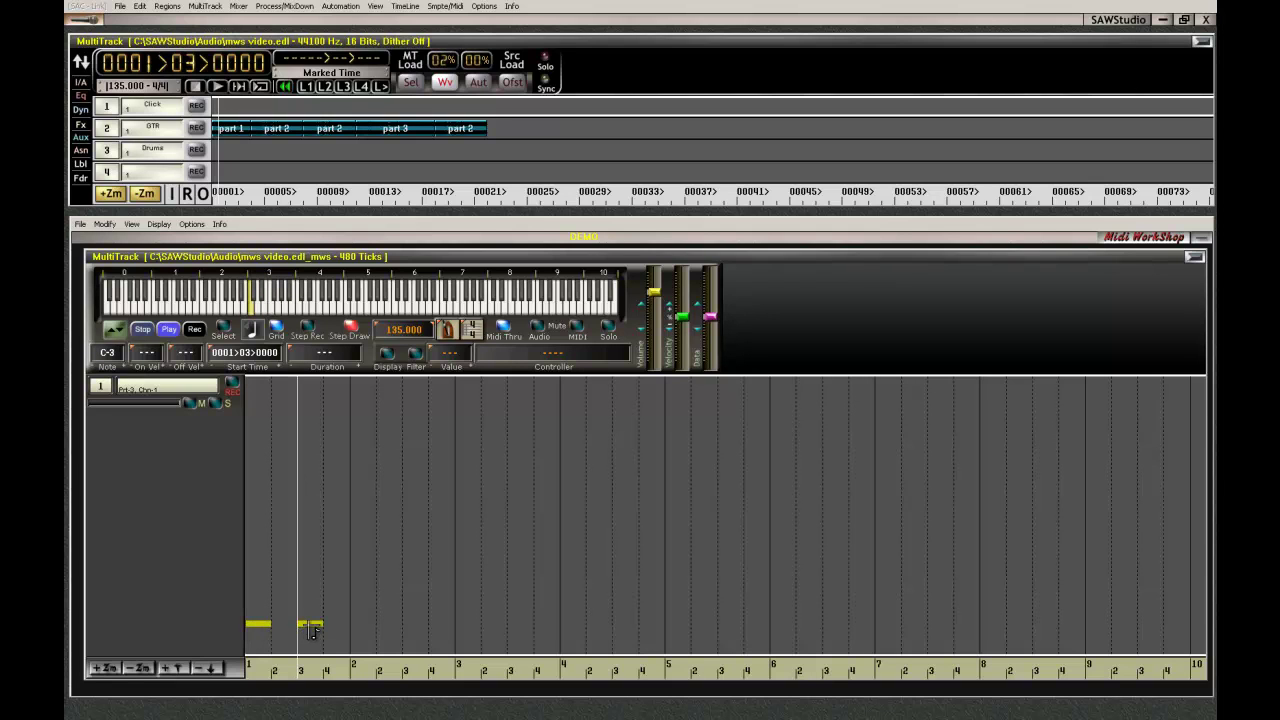
click(360, 628)
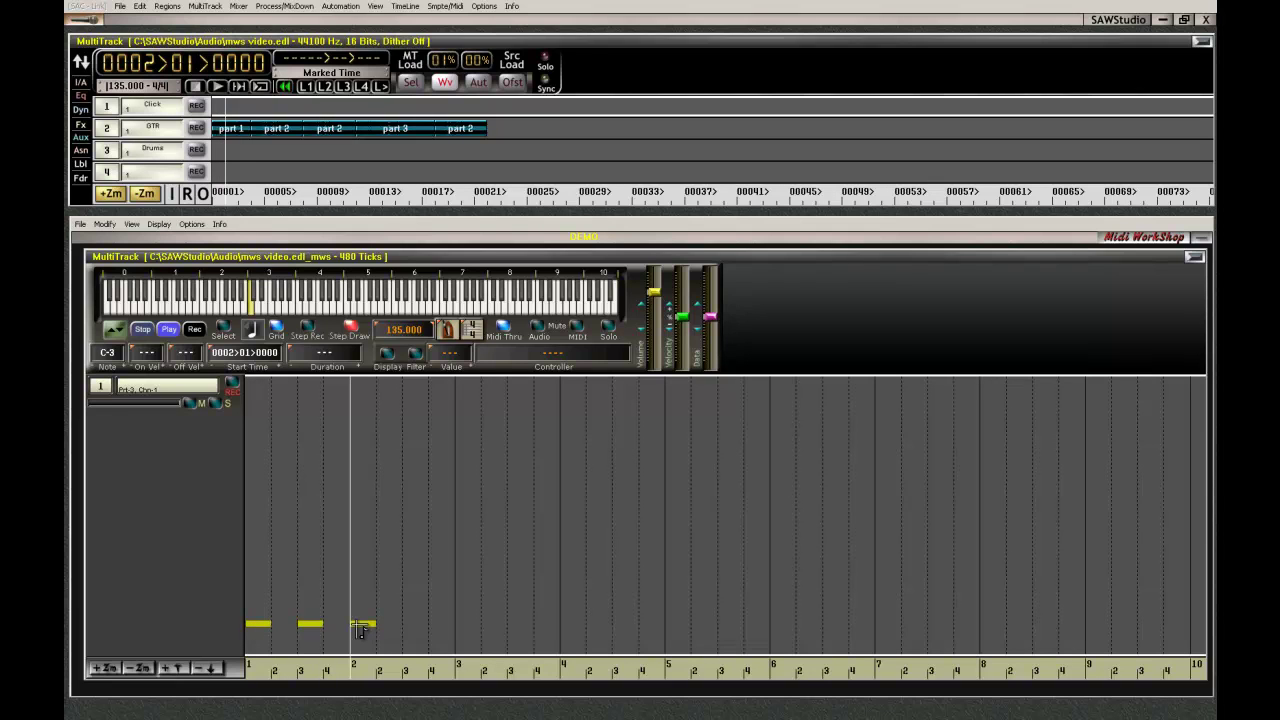
Draw C#-4 quarter notes on beats 1 and 3 of measure 1 and beat 1 of measure 2.
click(257, 537)
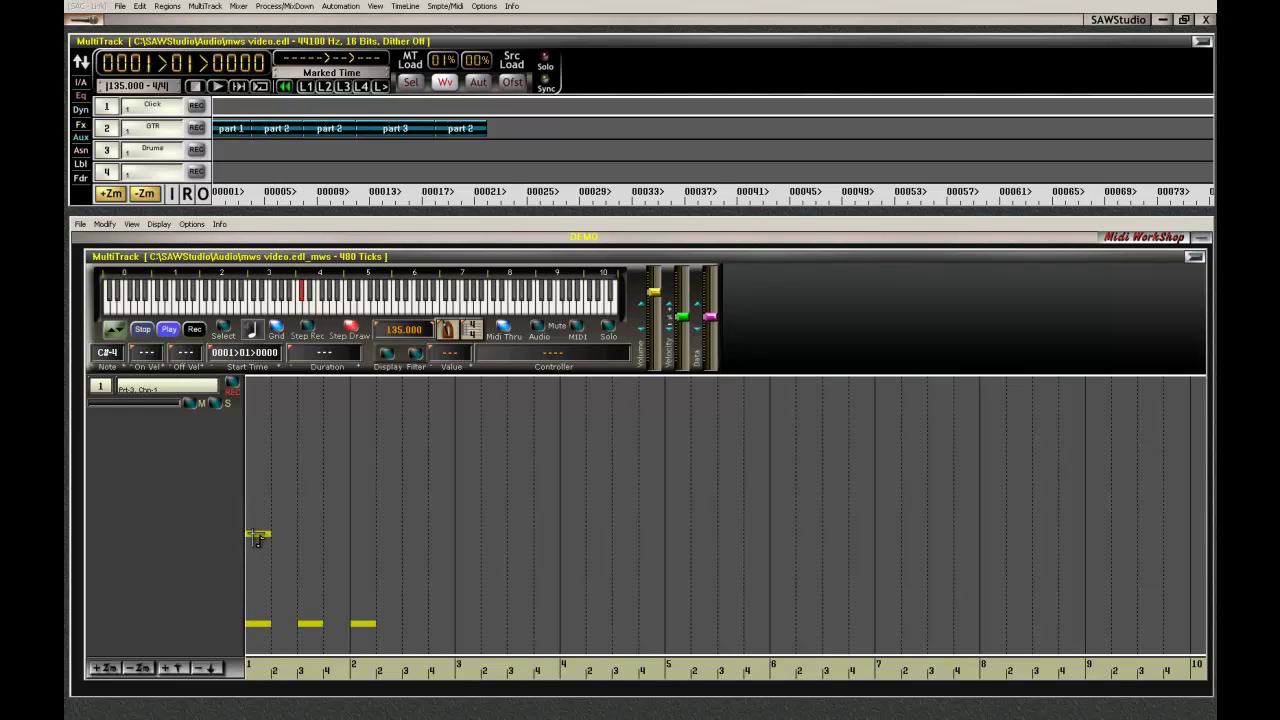
click(308, 537)
click(350, 538)
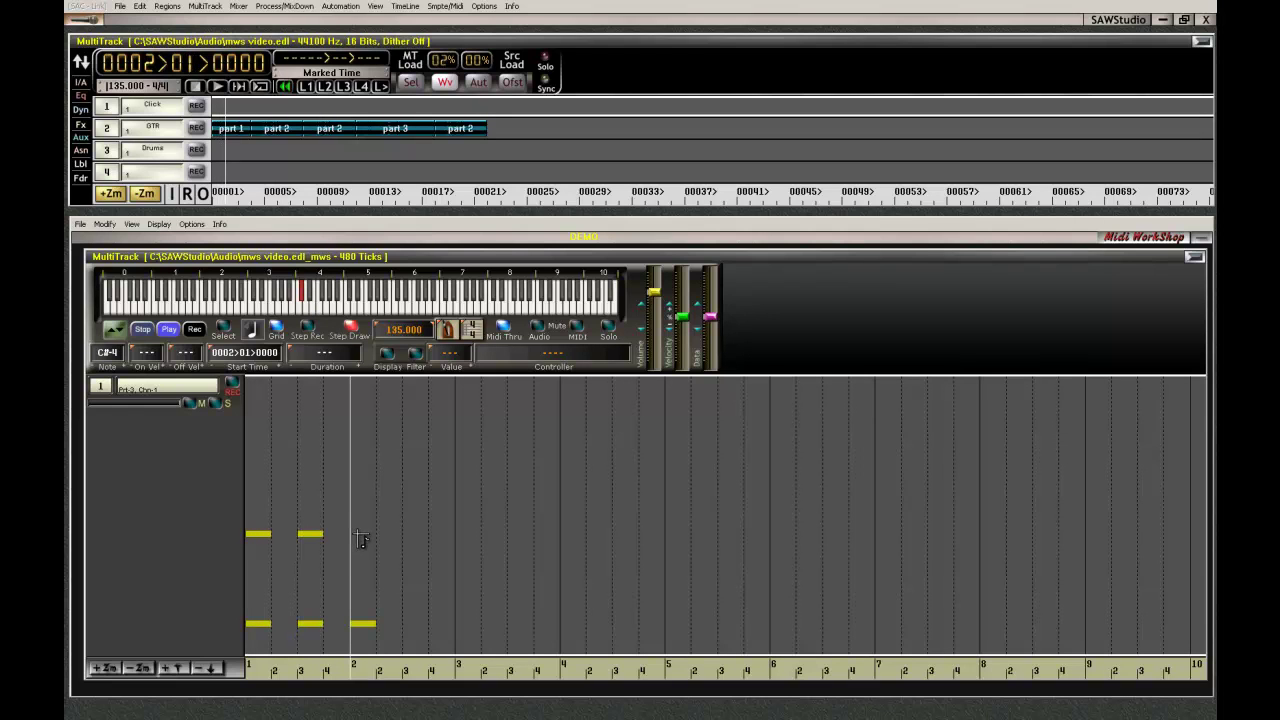
click(362, 537)
Play the drum notes from the start while raising the Out 01 fader to about -11.25, and stop playback.
key(Home)
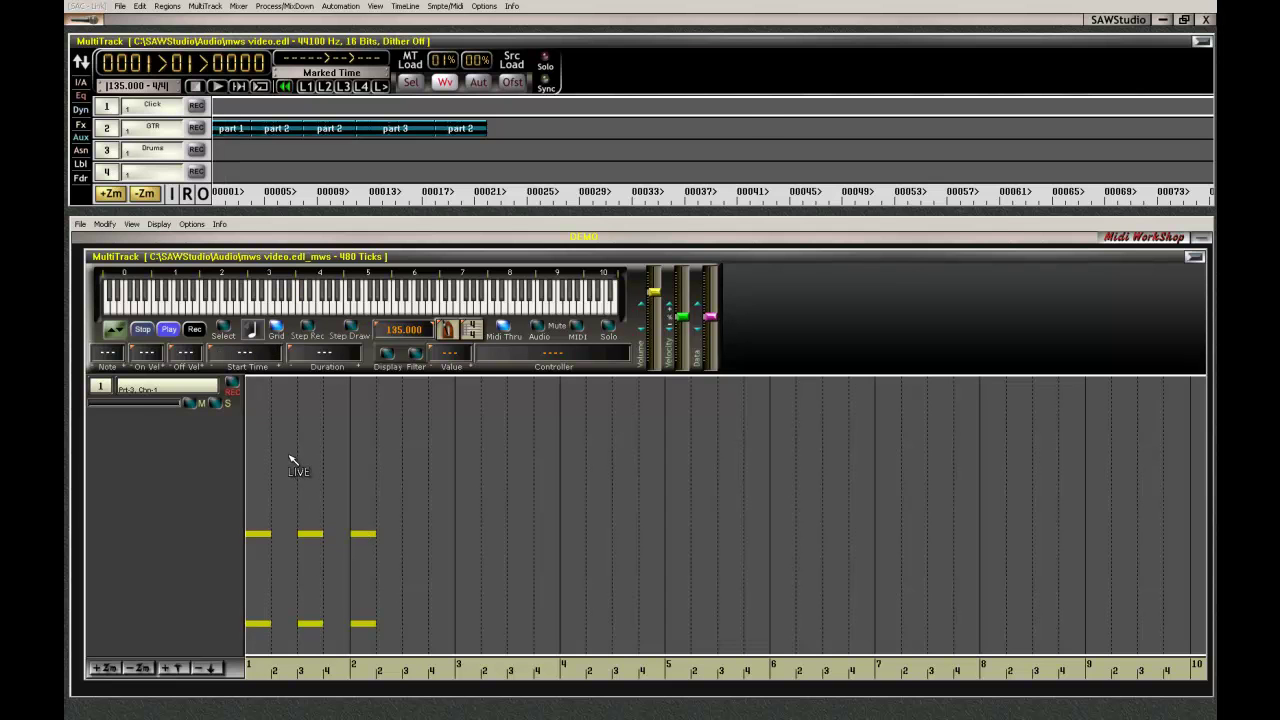
key(F2)
click(402, 303)
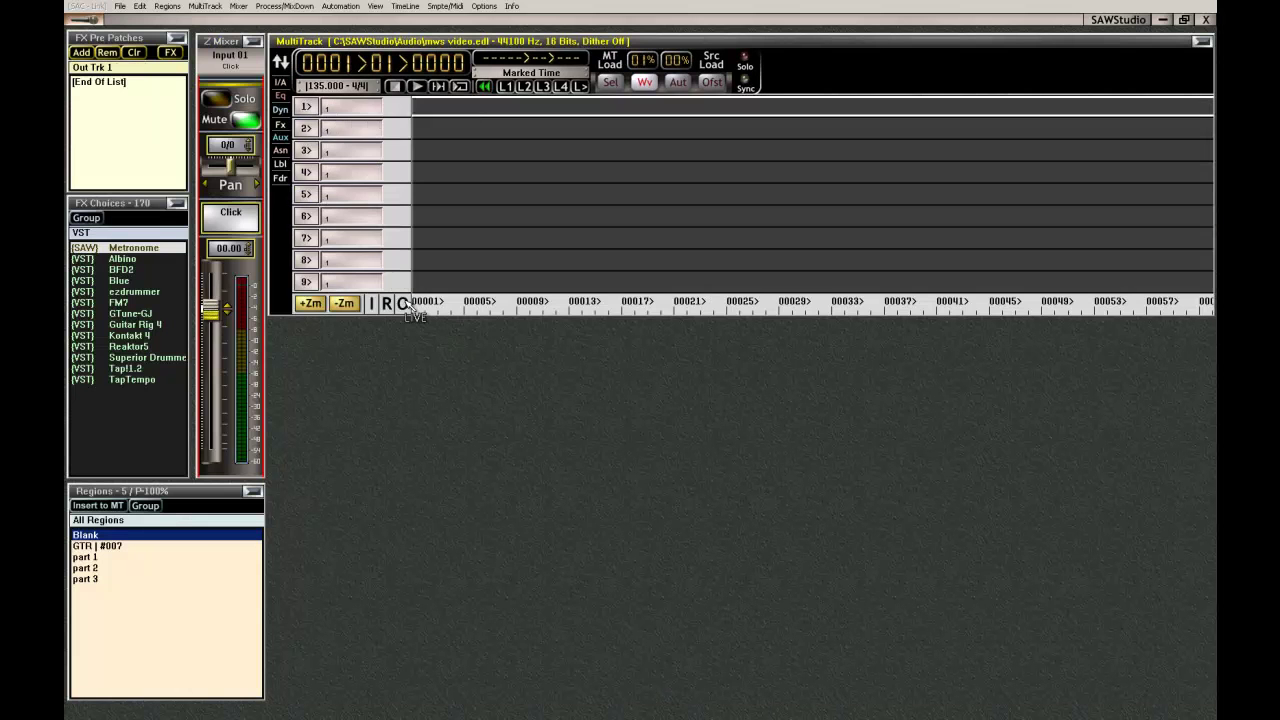
key(space)
drag(210, 370, 212, 349)
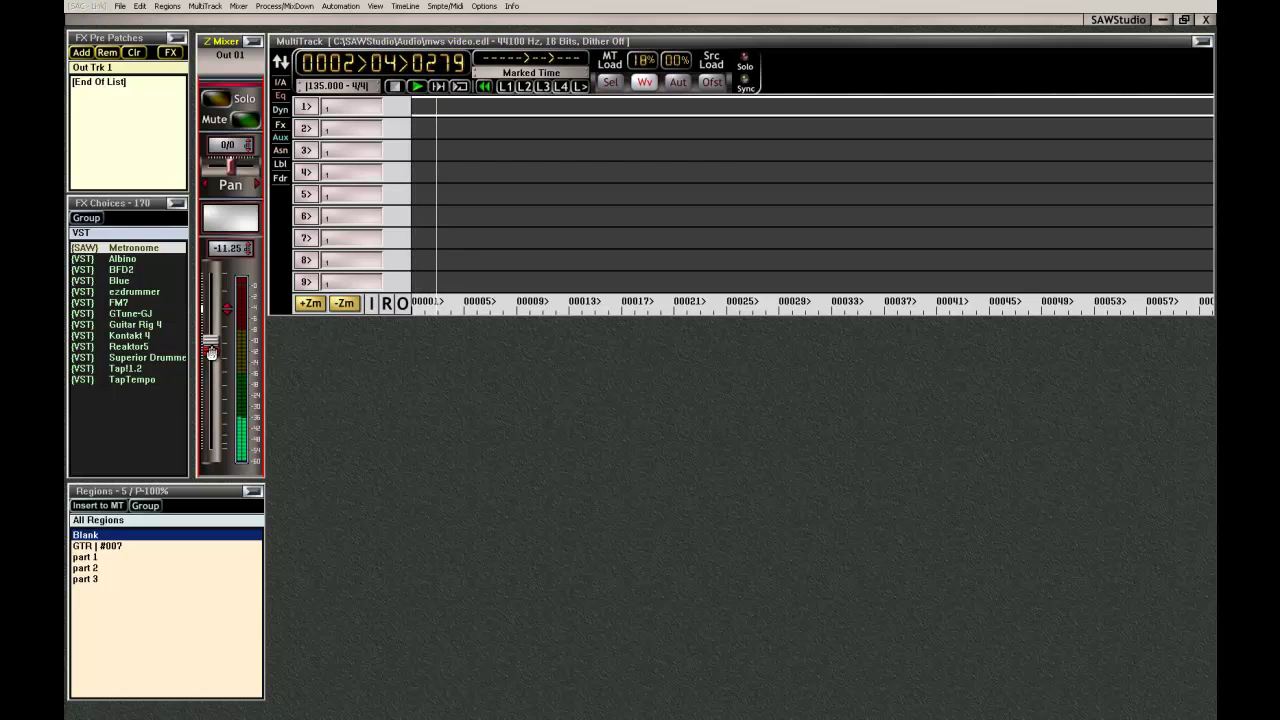
key(space)
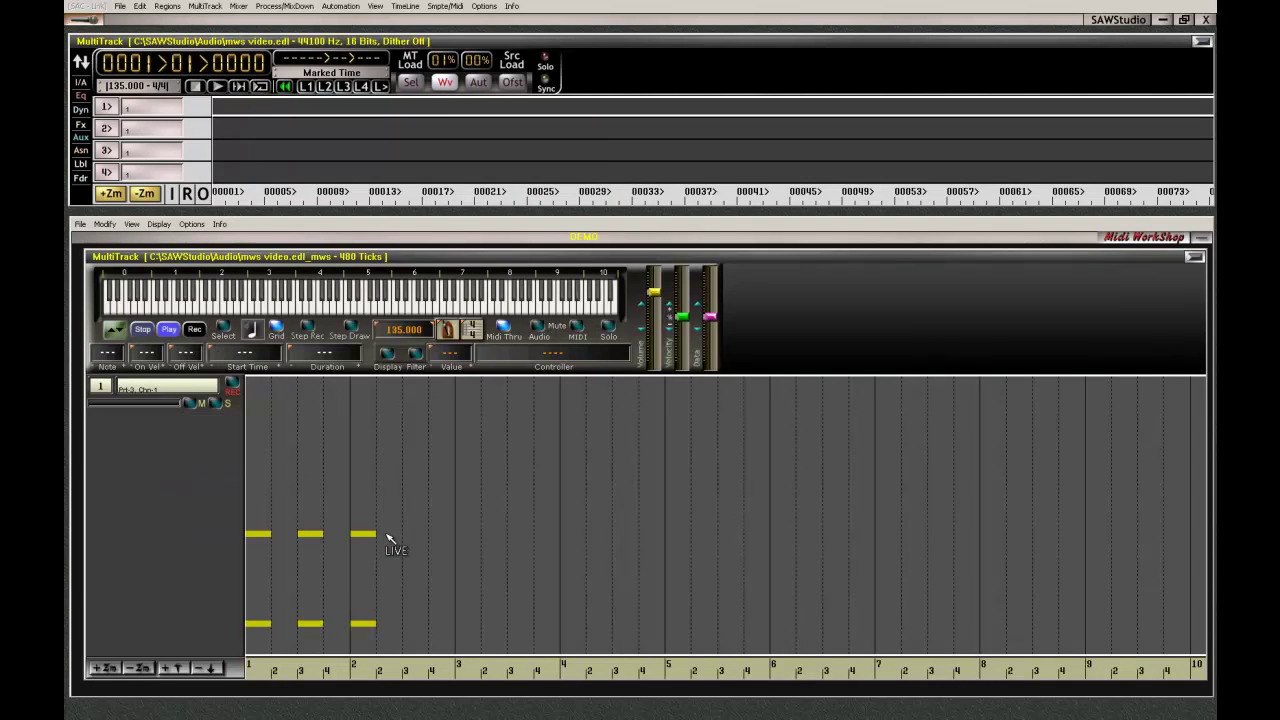
Step-draw D#-4 quarter notes on every beat from measure 2 beat 2 through measure 3 beat 4, and play them back.
key(d)
click(387, 540)
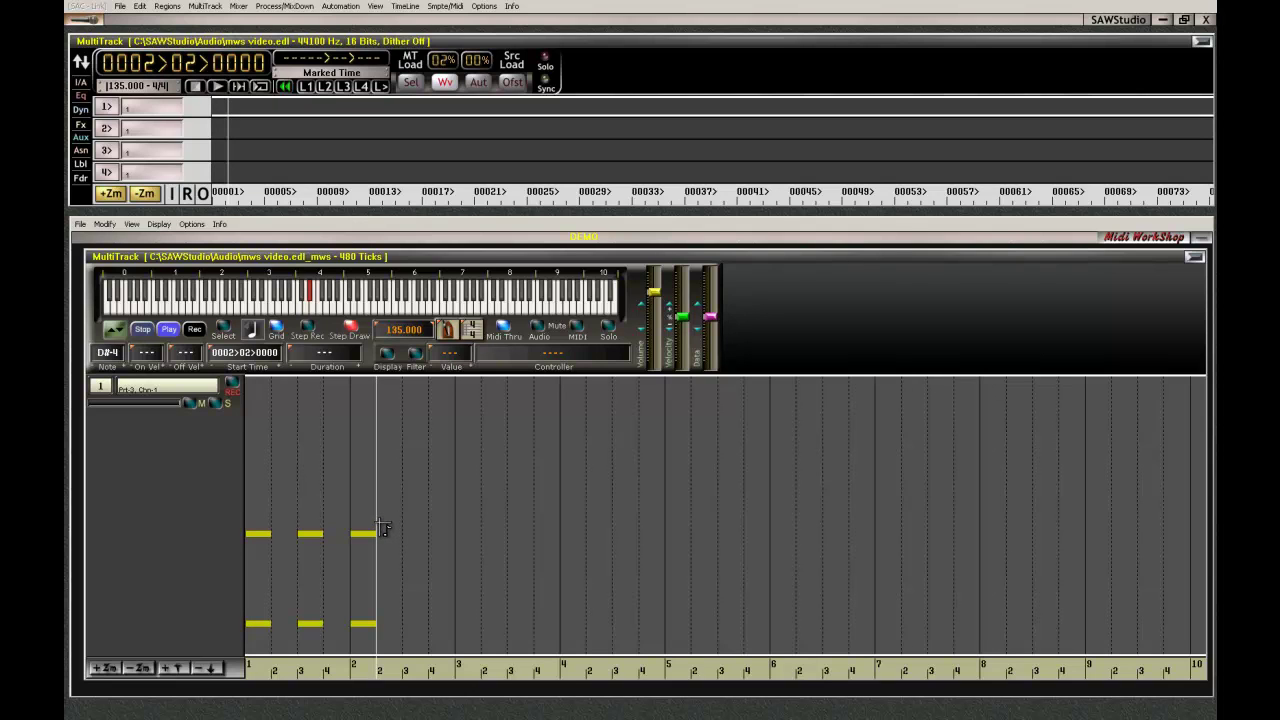
drag(383, 528, 565, 533)
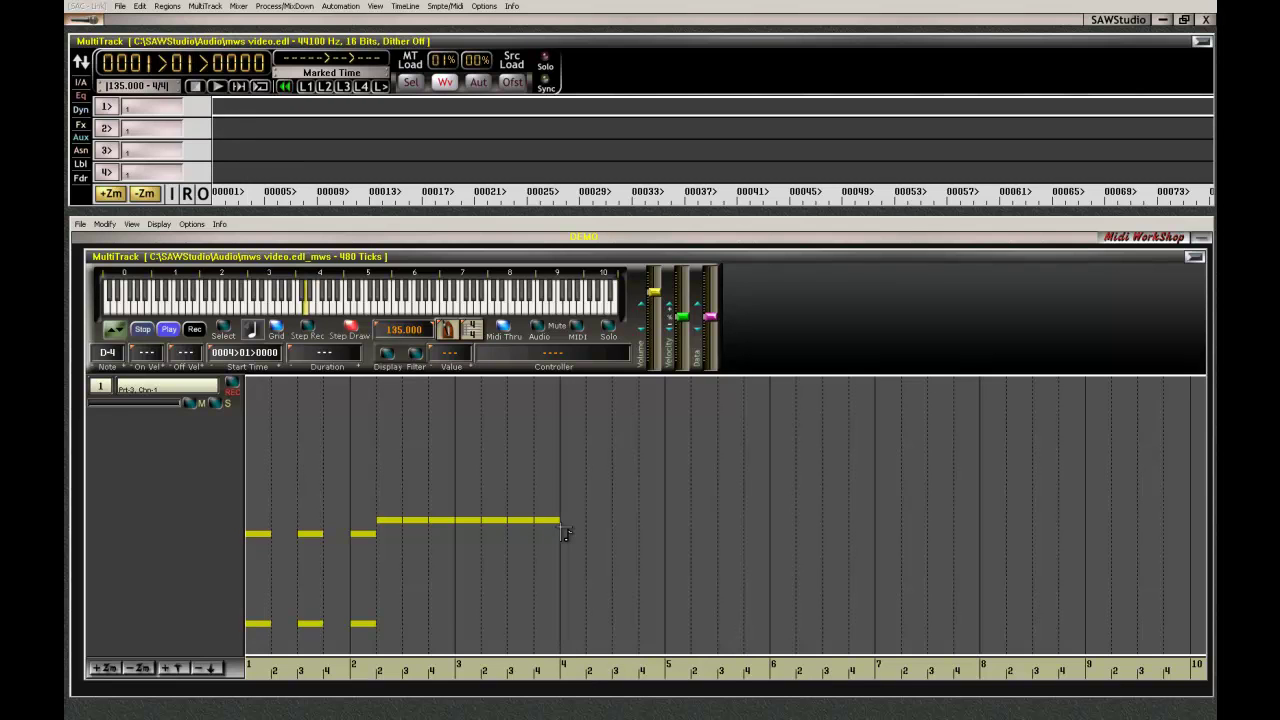
key(space)
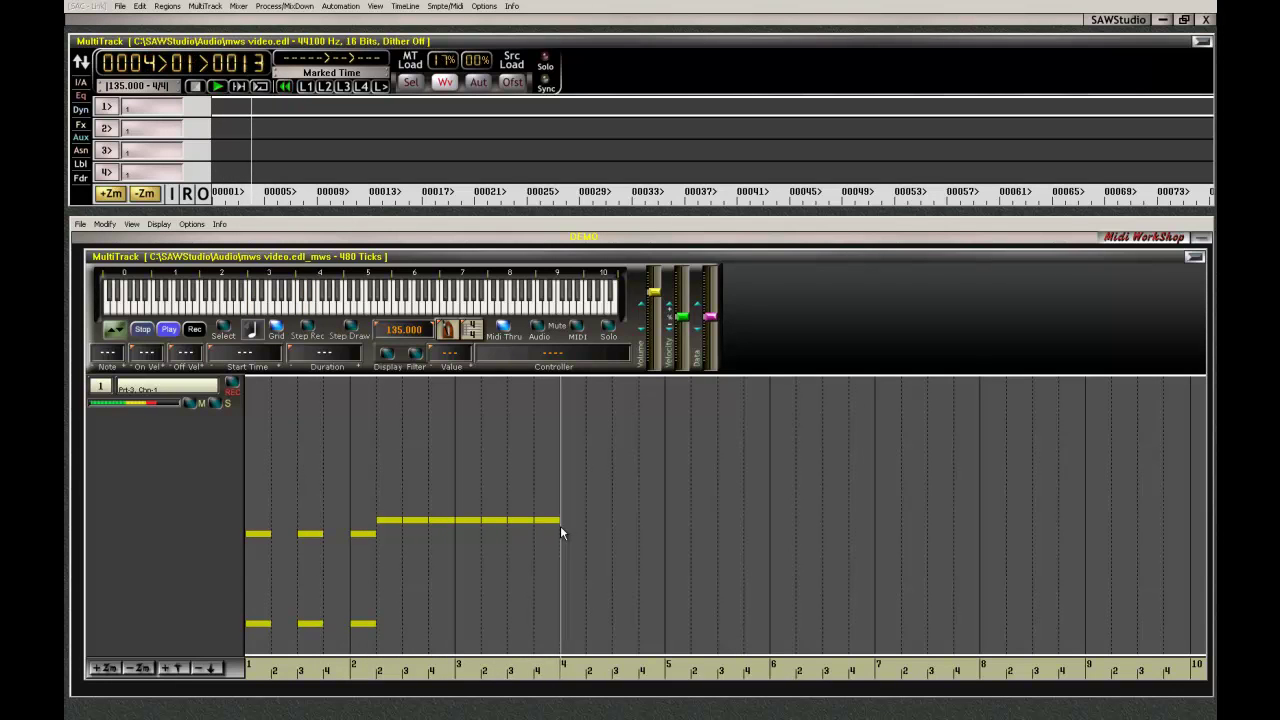
key(space)
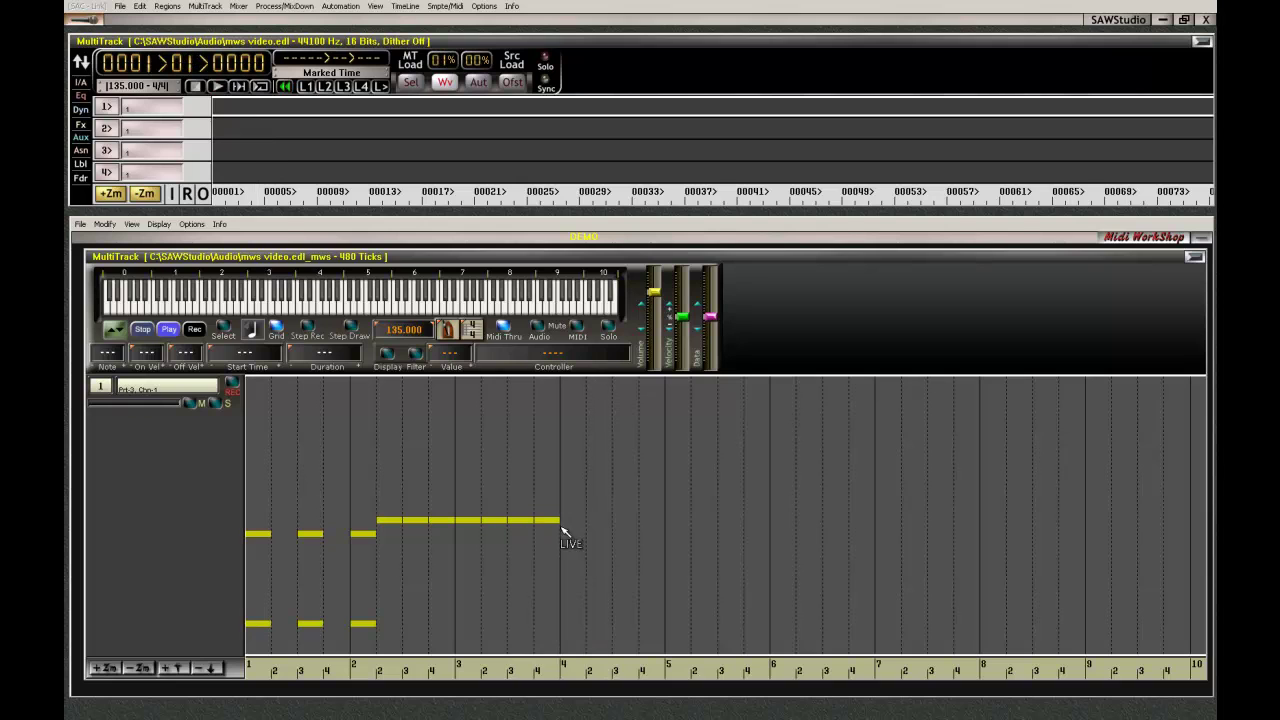
Step-draw C-3 quarter notes on beats 1 and 2 of measure 4 and a D-3 quarter note on beat 3.
click(561, 530)
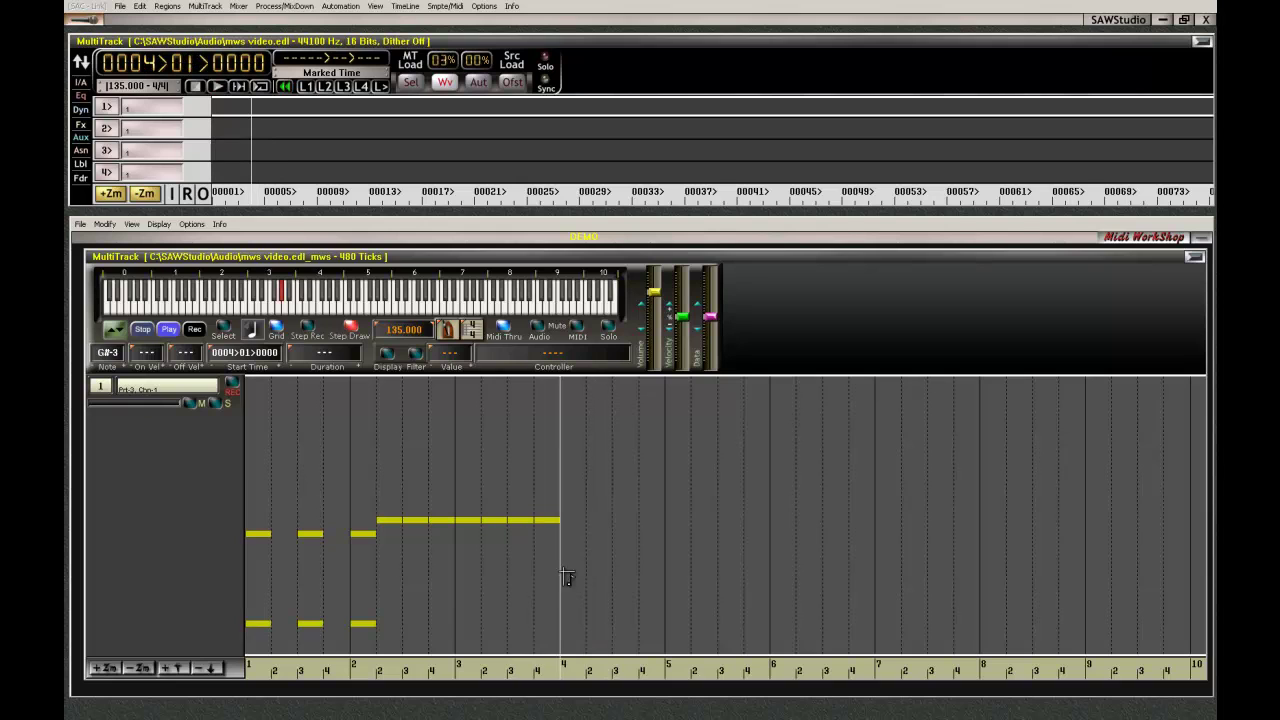
click(568, 627)
drag(568, 627, 622, 617)
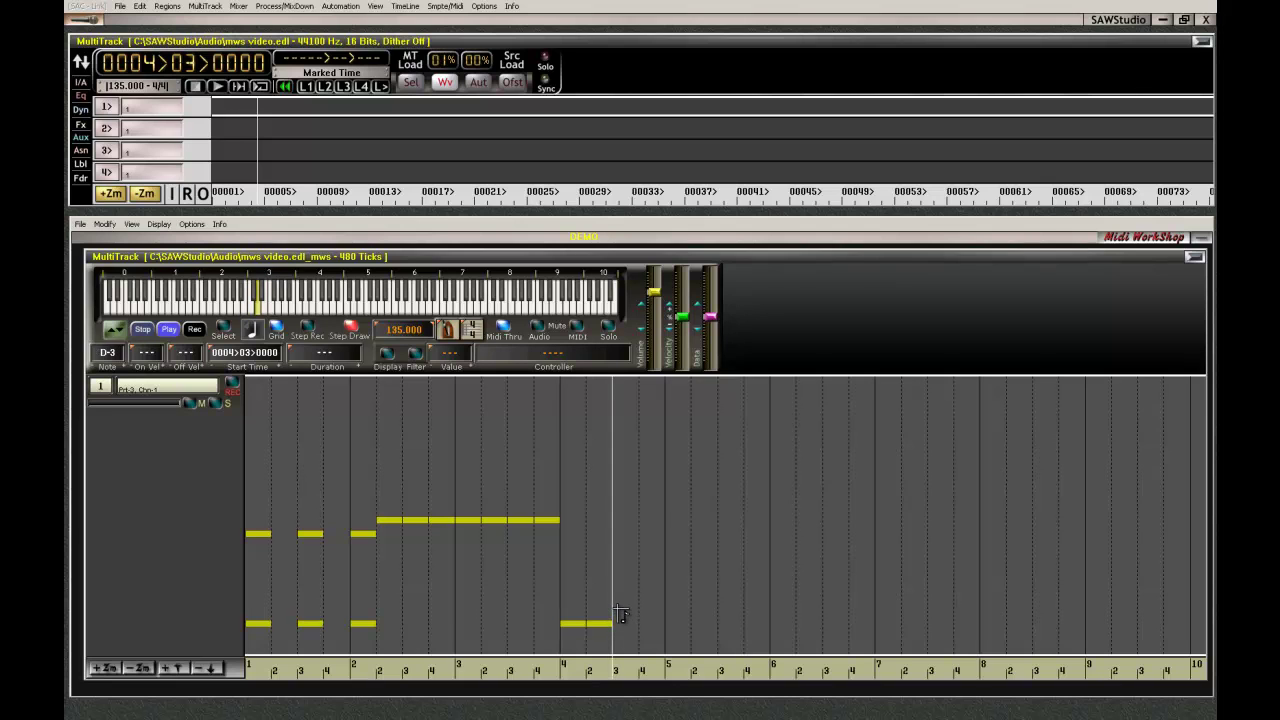
click(621, 613)
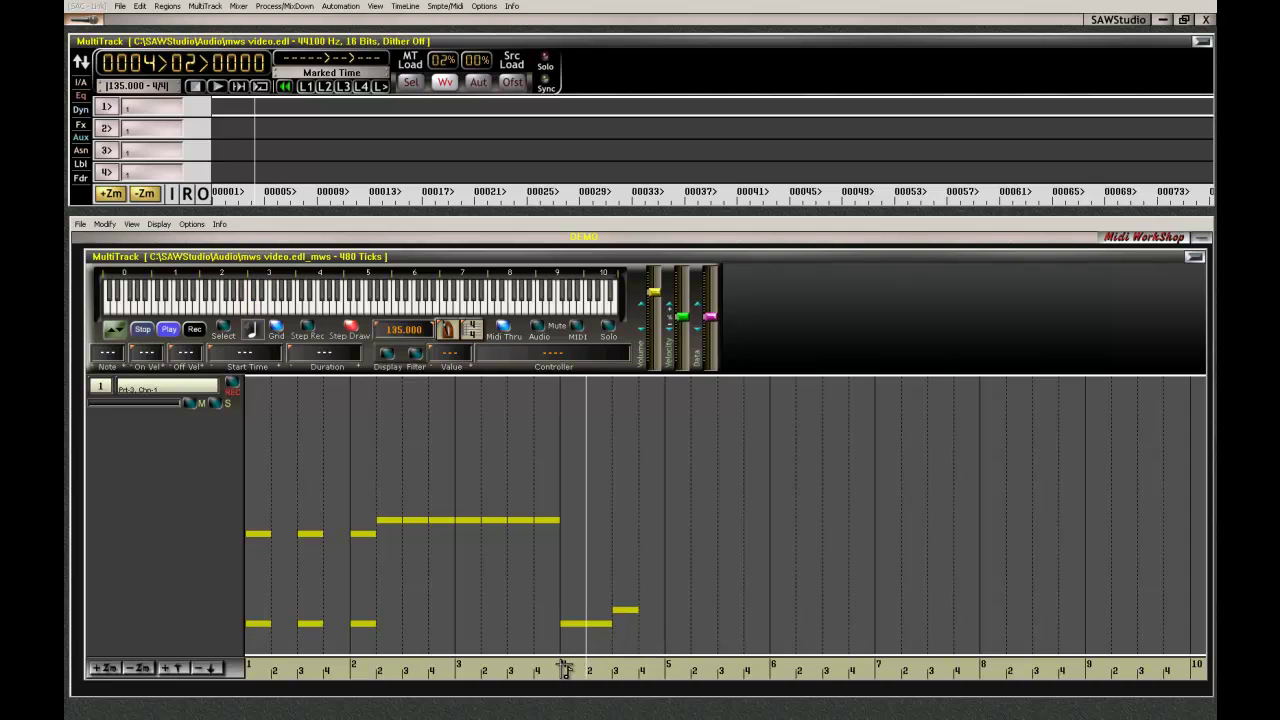
Step-draw F#-3 quarter notes on all four beats of measure 4 and play the part back.
click(568, 584)
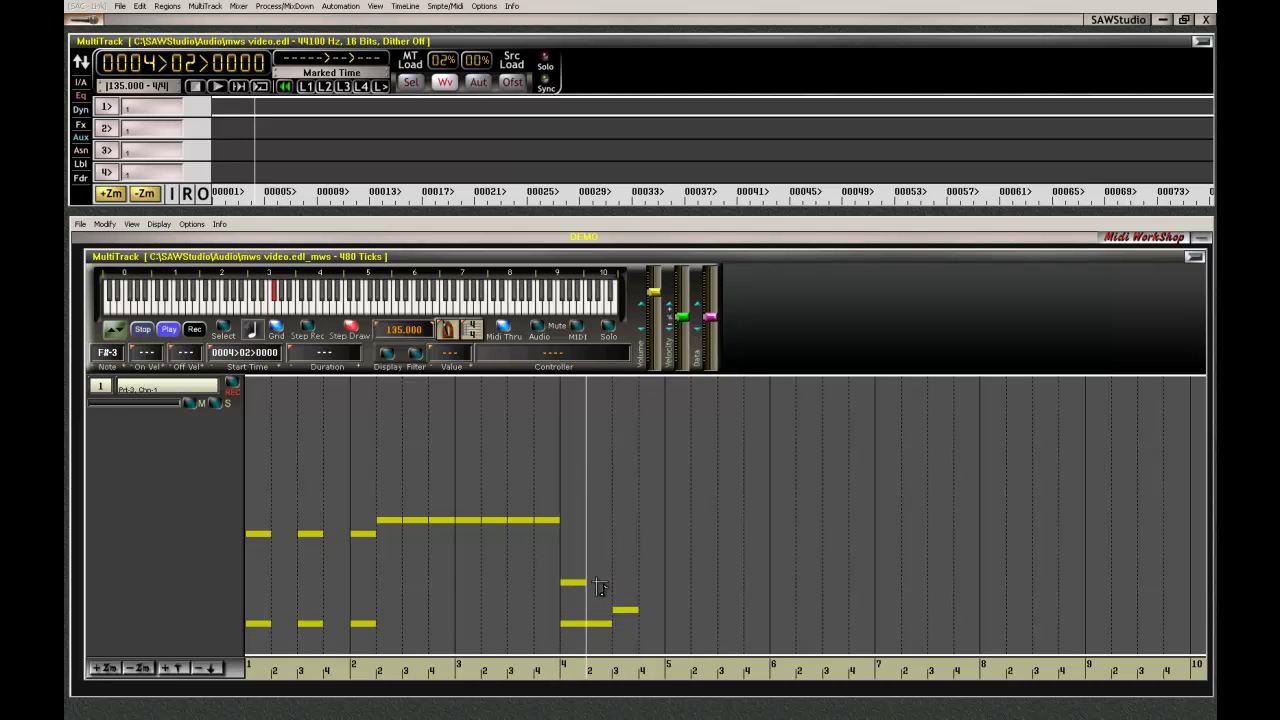
click(600, 587)
click(626, 587)
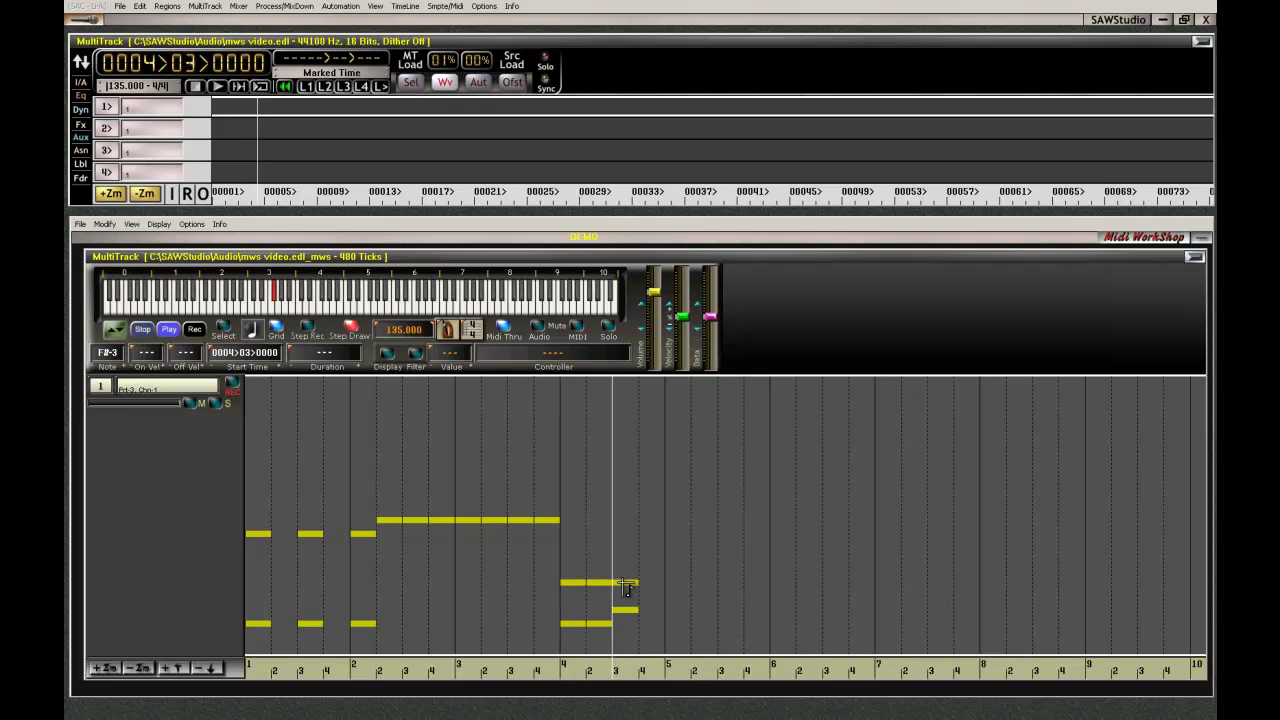
click(652, 585)
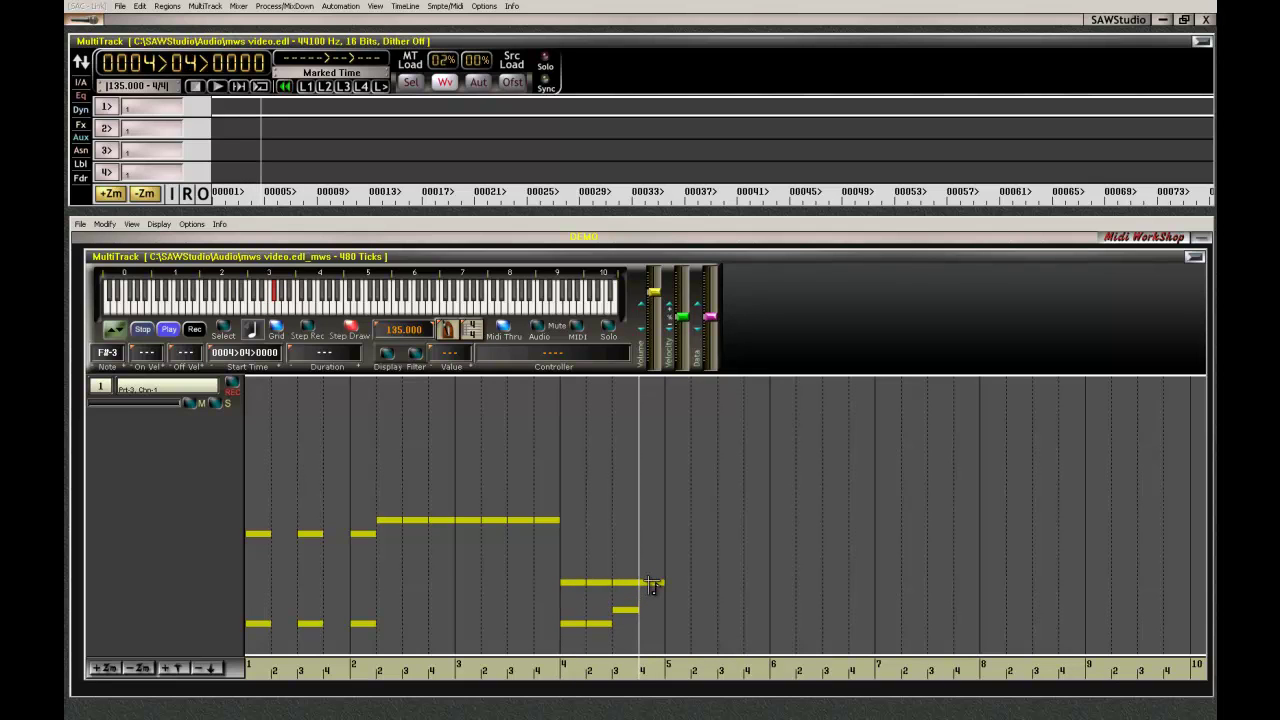
key(space)
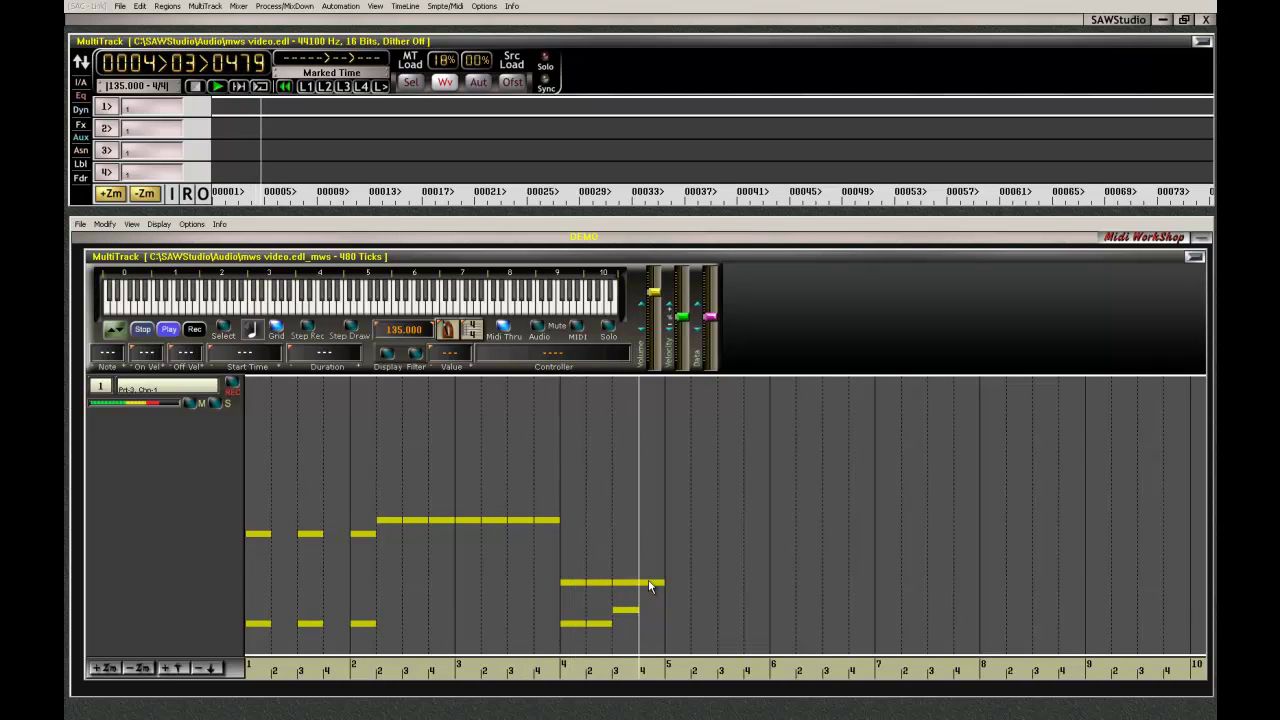
key(space)
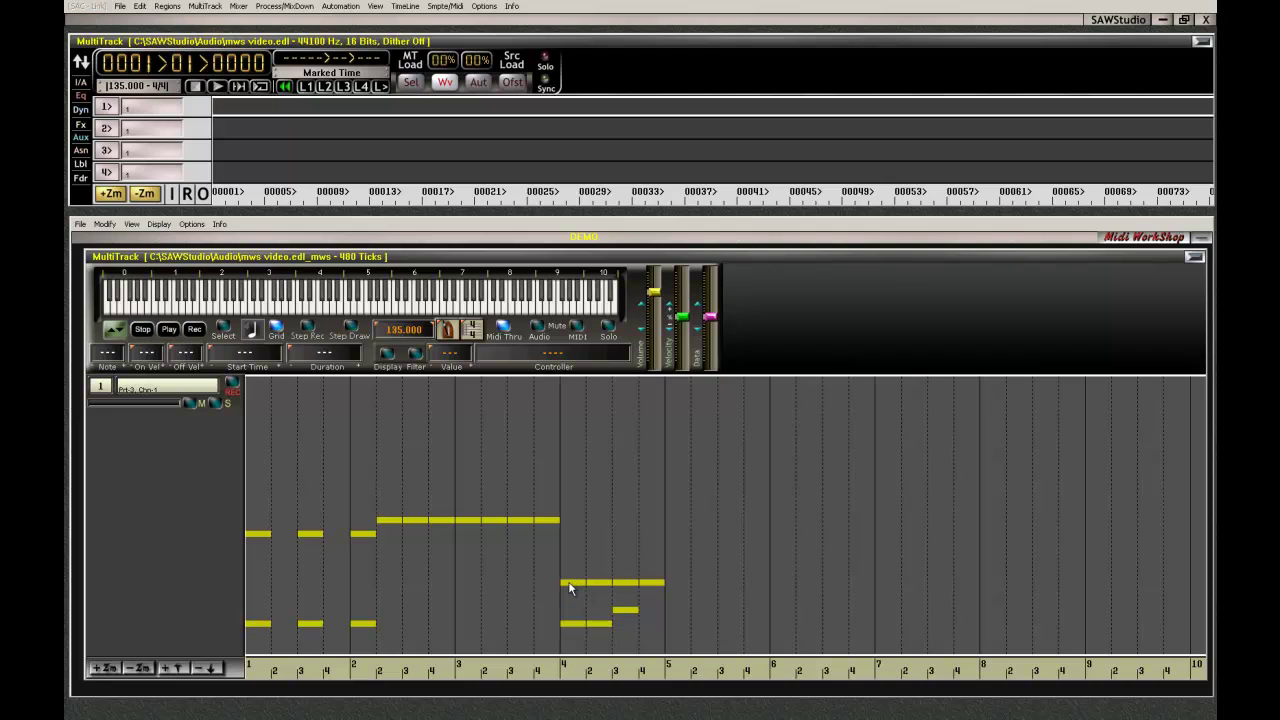
Replace the F#-3 note on beat 1 of measure 4 with a C#-4 quarter note, and play the part from the start.
click(571, 585)
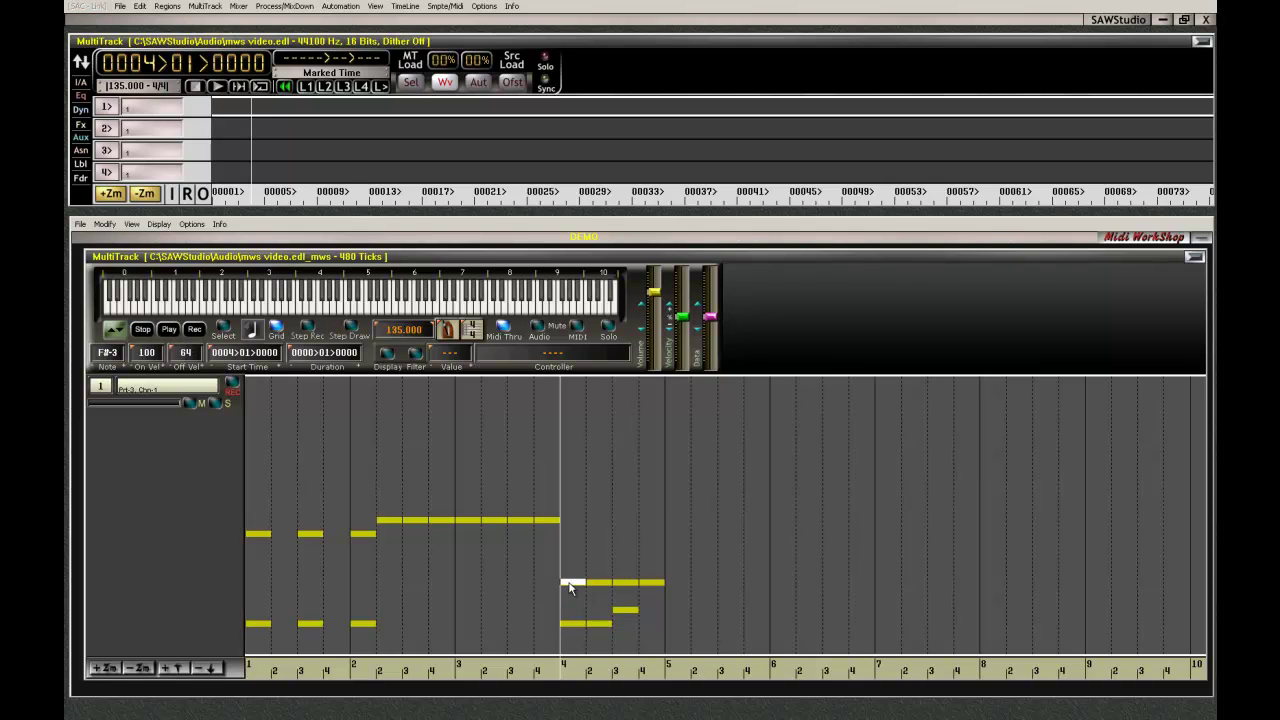
key(Delete)
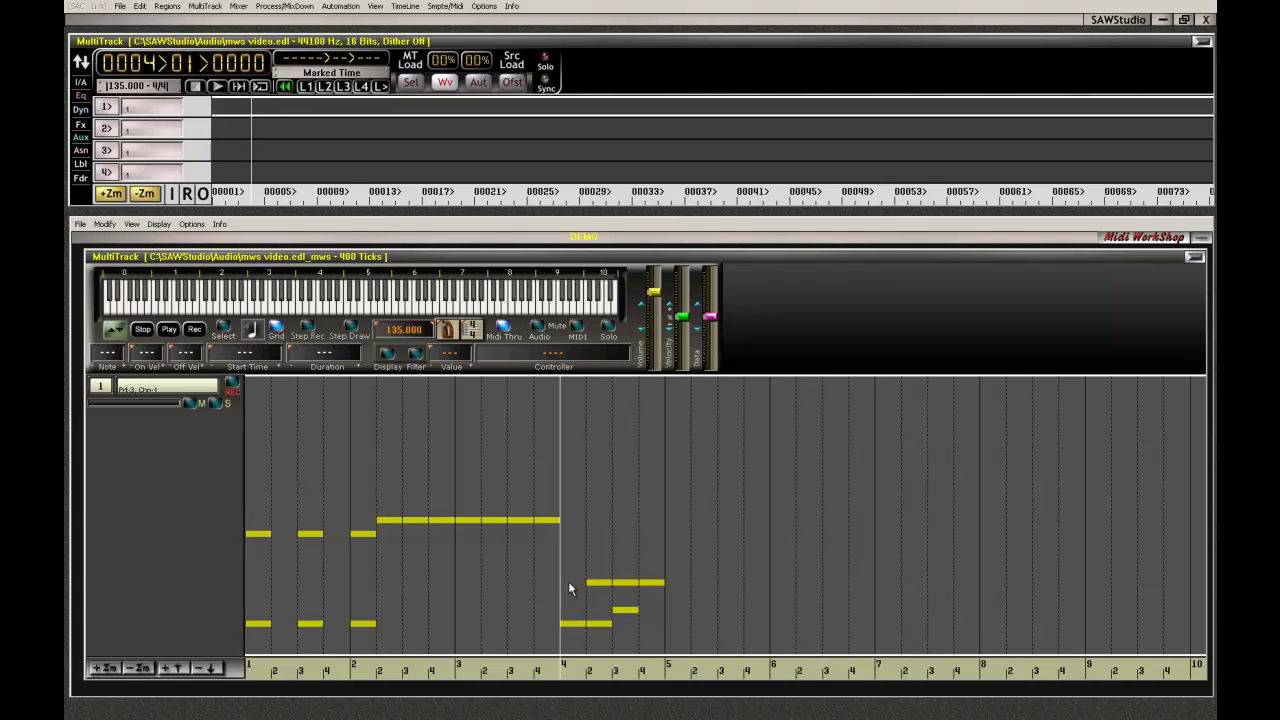
key(d)
drag(571, 582, 569, 538)
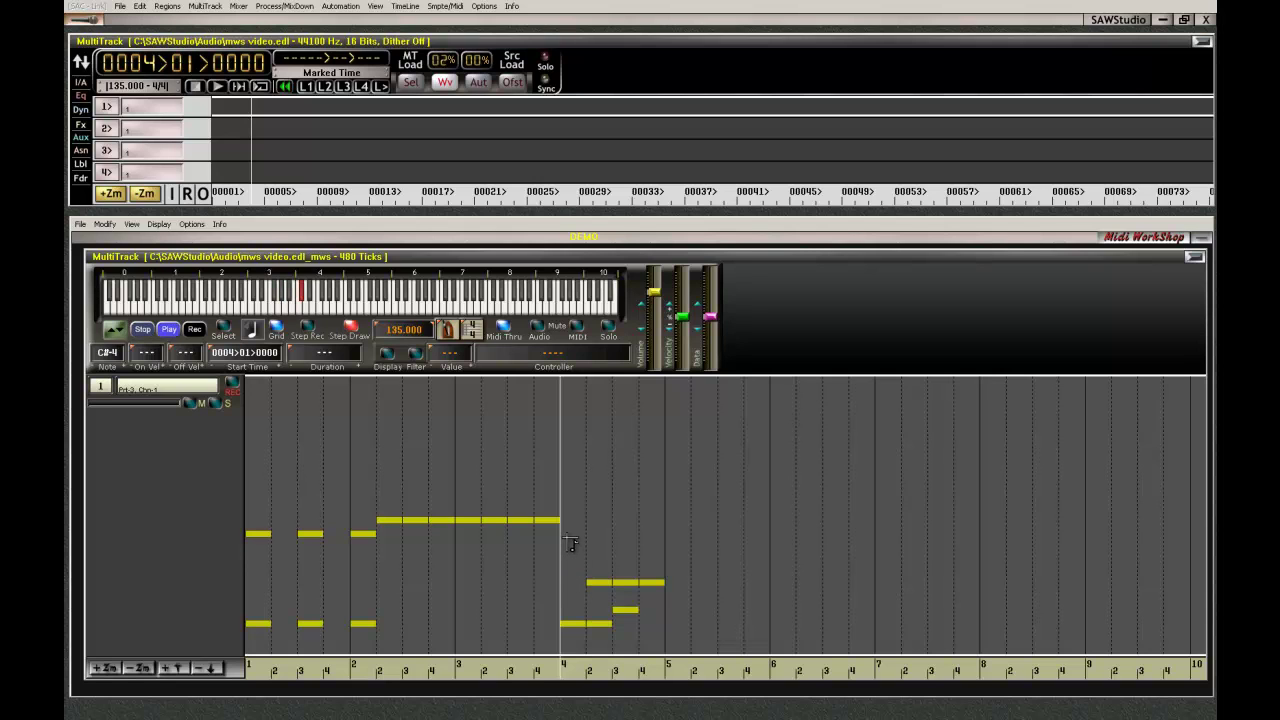
click(571, 536)
click(603, 625)
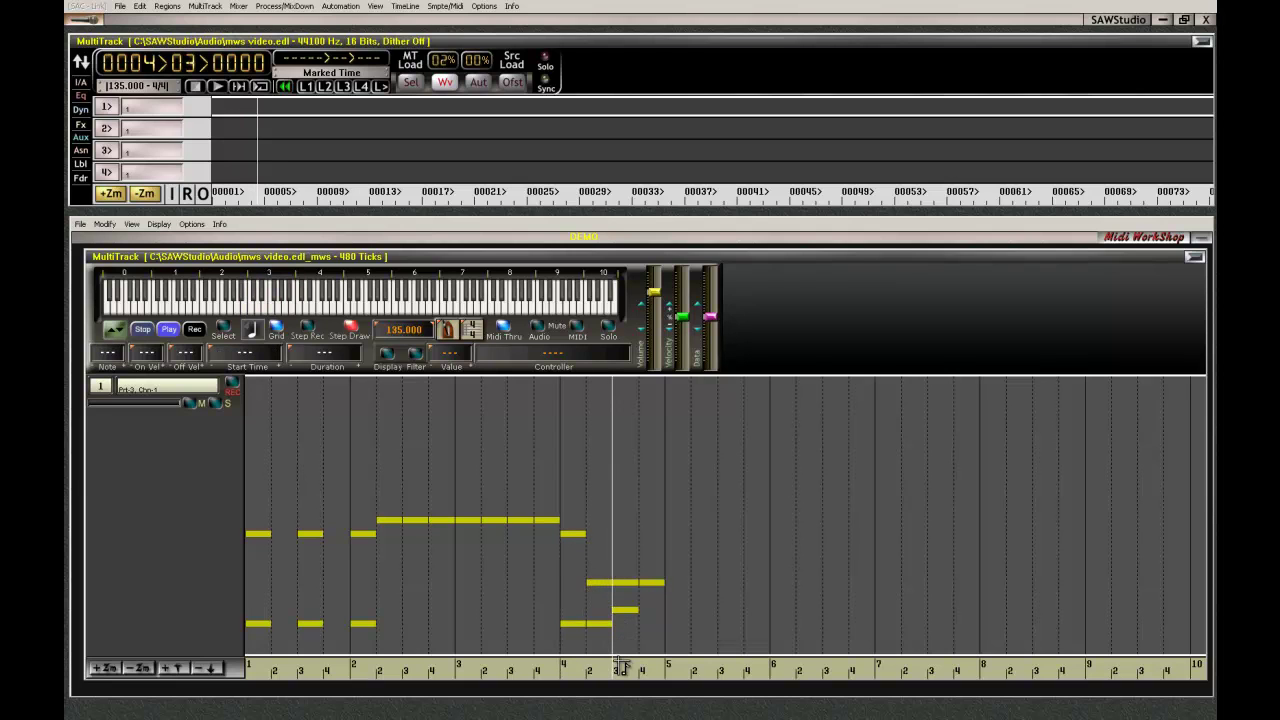
key(Home)
key(space)
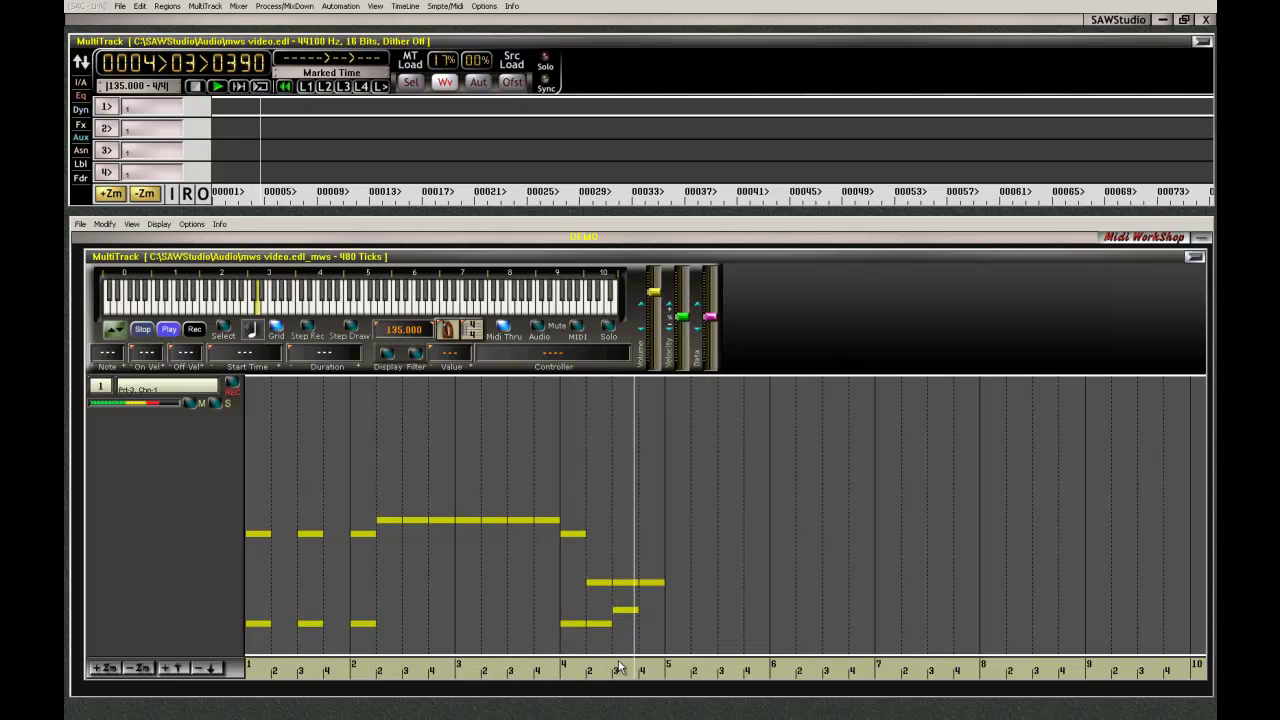
key(space)
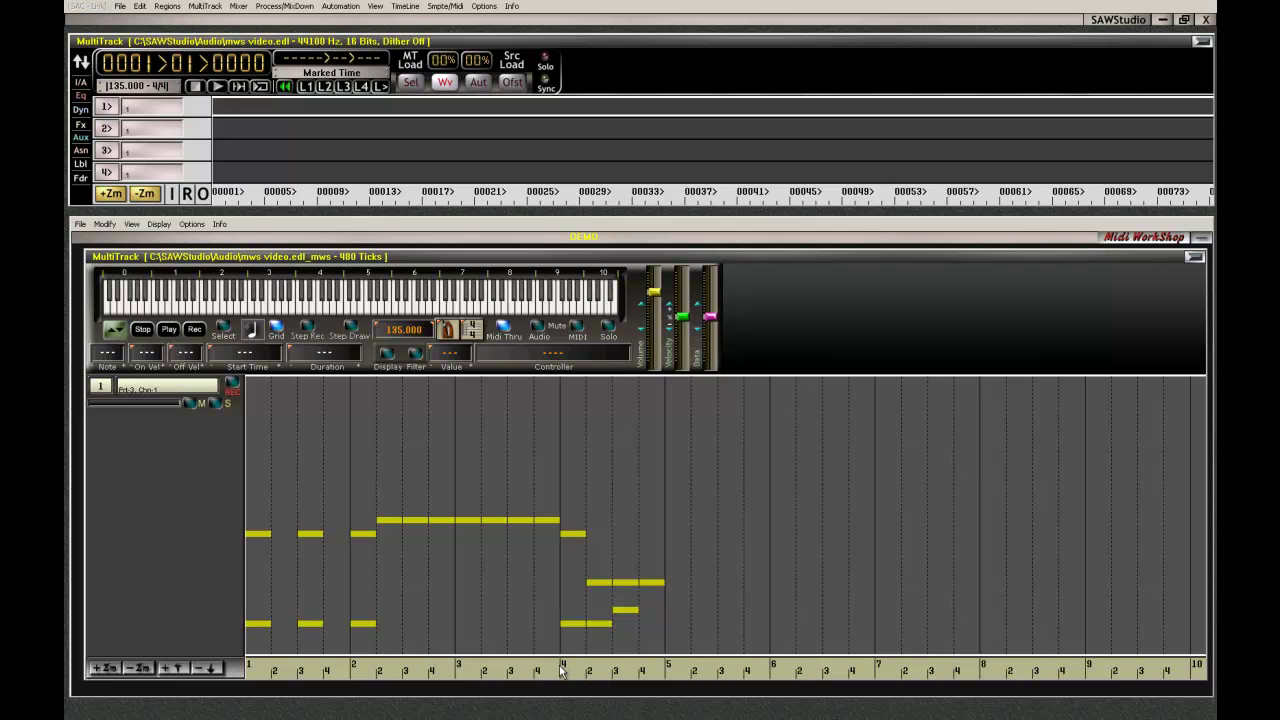
Duplicate measure 4 into measure 5 and move the copy's C#-4 note on beat 1 down to F#-3.
drag(562, 668, 660, 672)
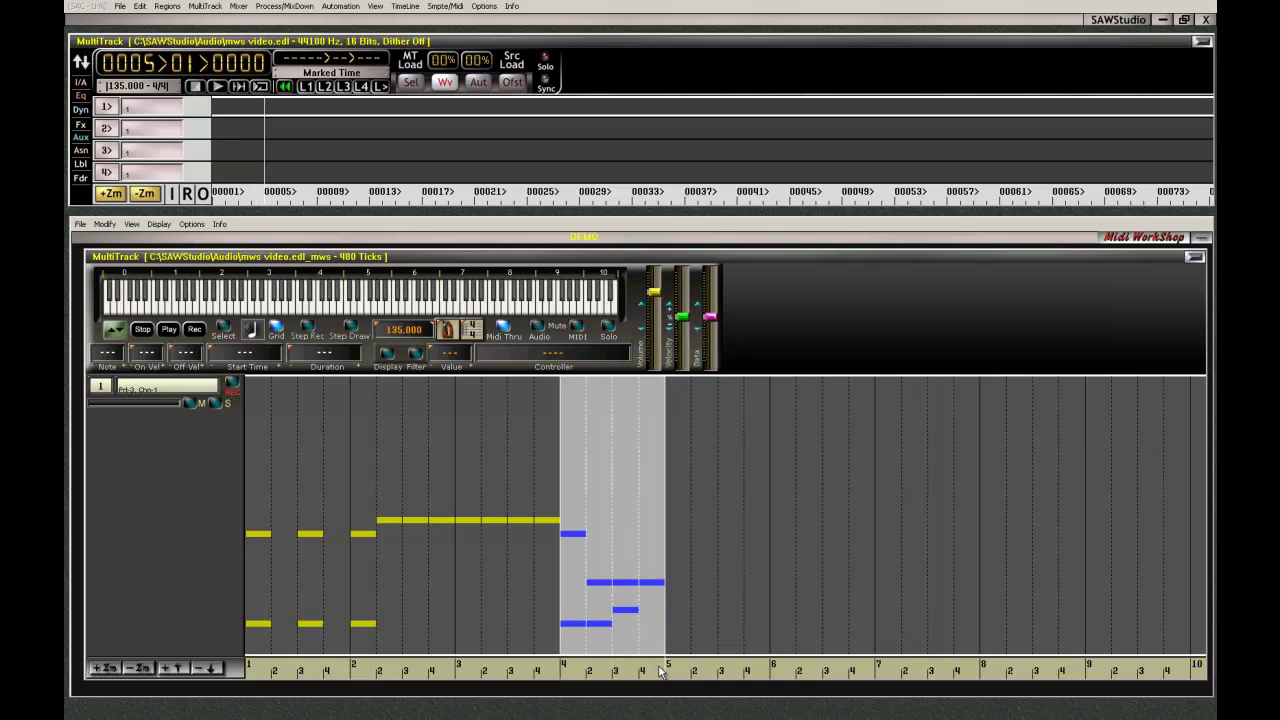
key(ctrl+d)
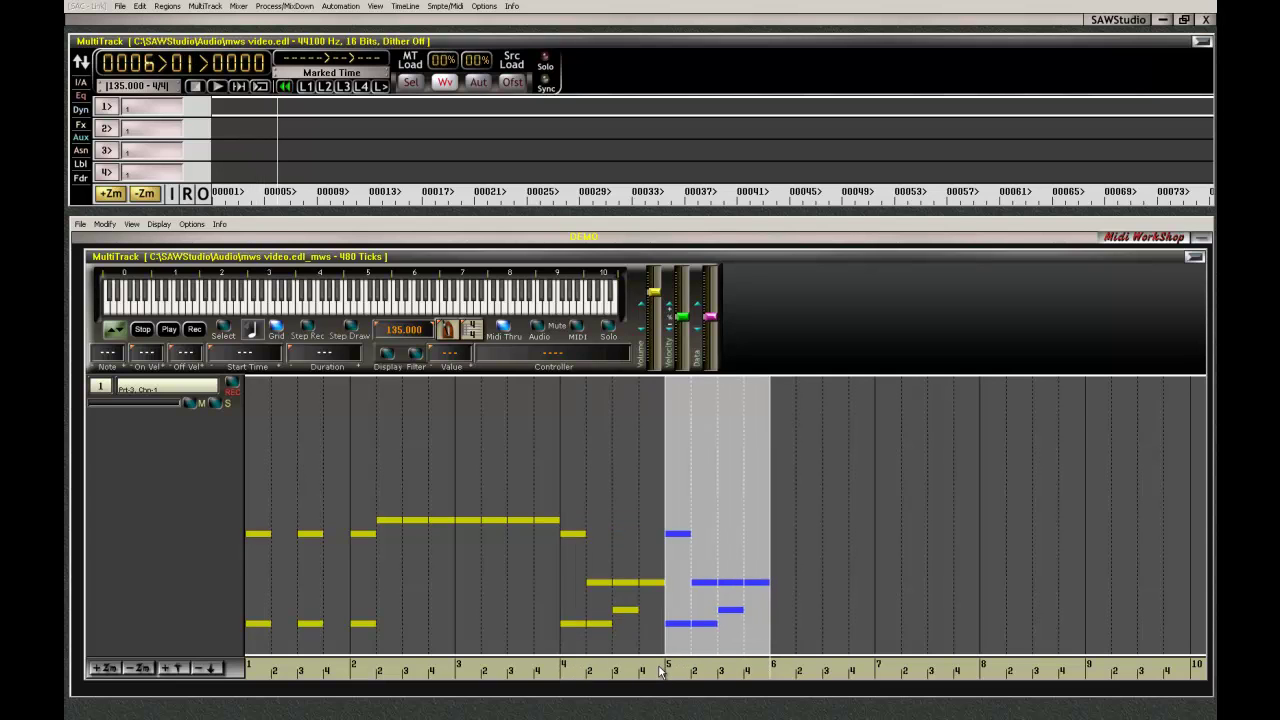
click(682, 542)
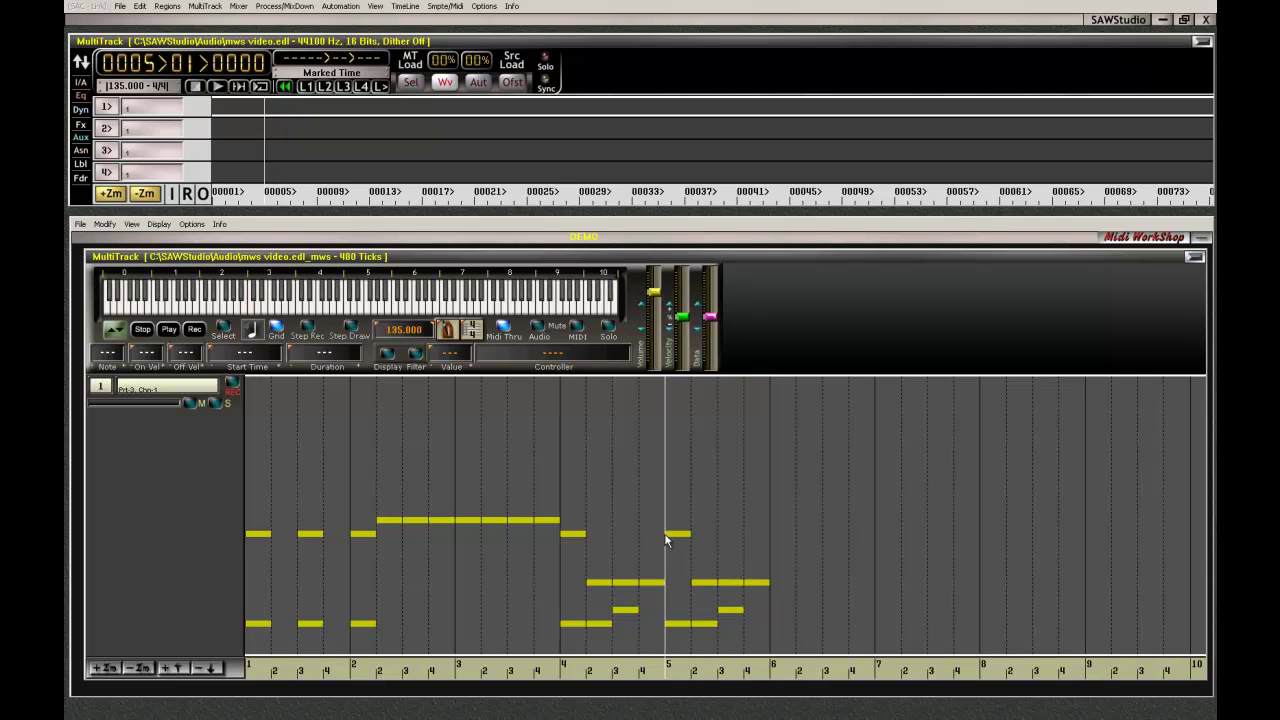
click(676, 534)
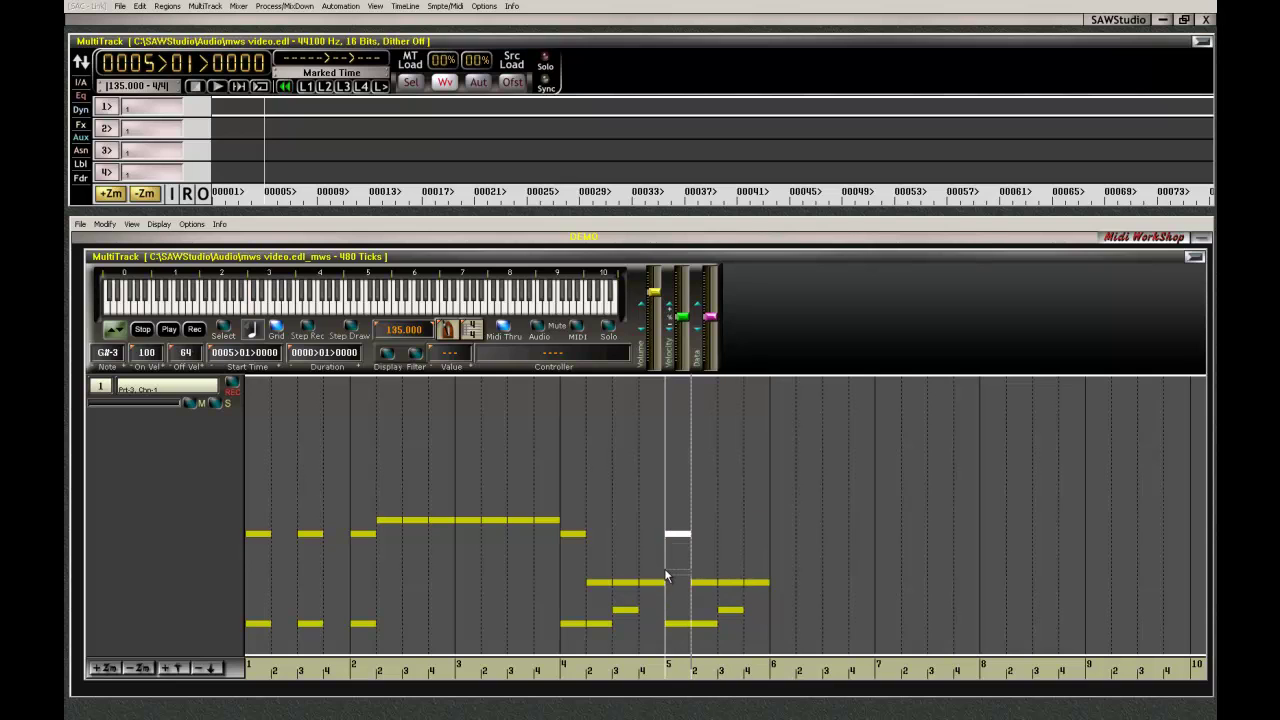
drag(668, 585, 668, 585)
Mark measure 5, return to the song start and show the input tracks in the SAWStudio MultiTrack.
drag(670, 677, 771, 673)
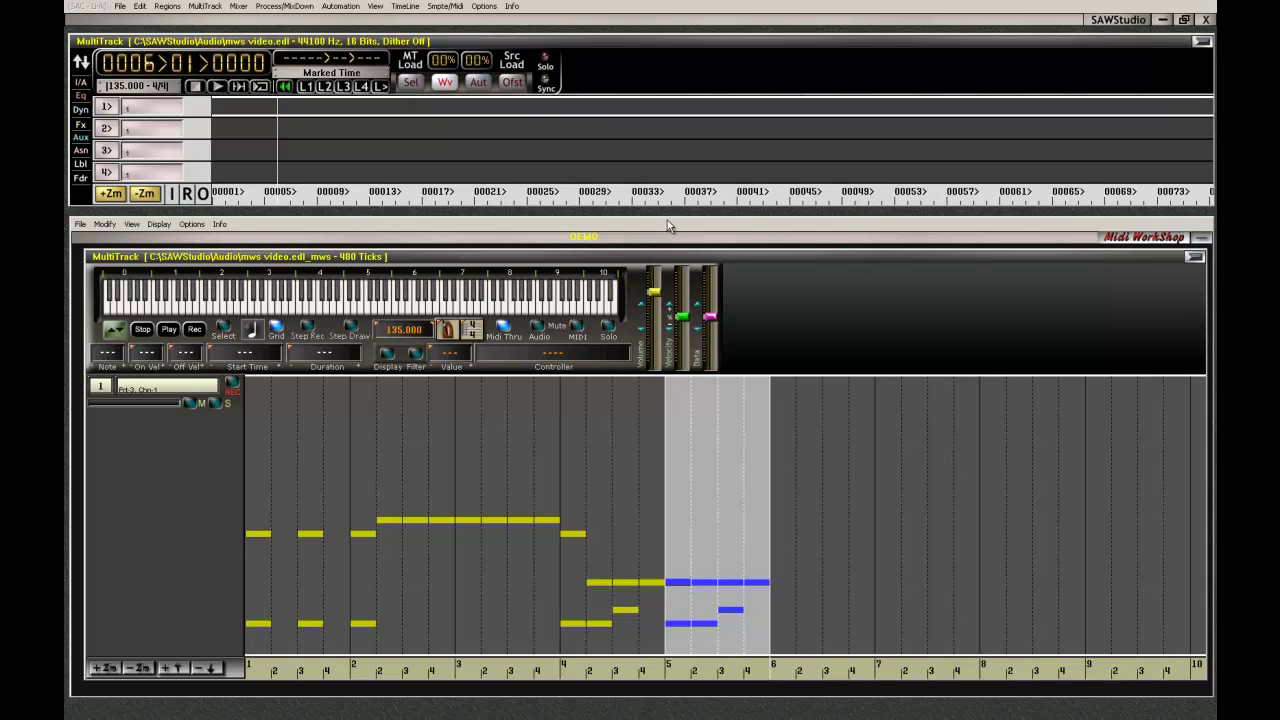
click(558, 116)
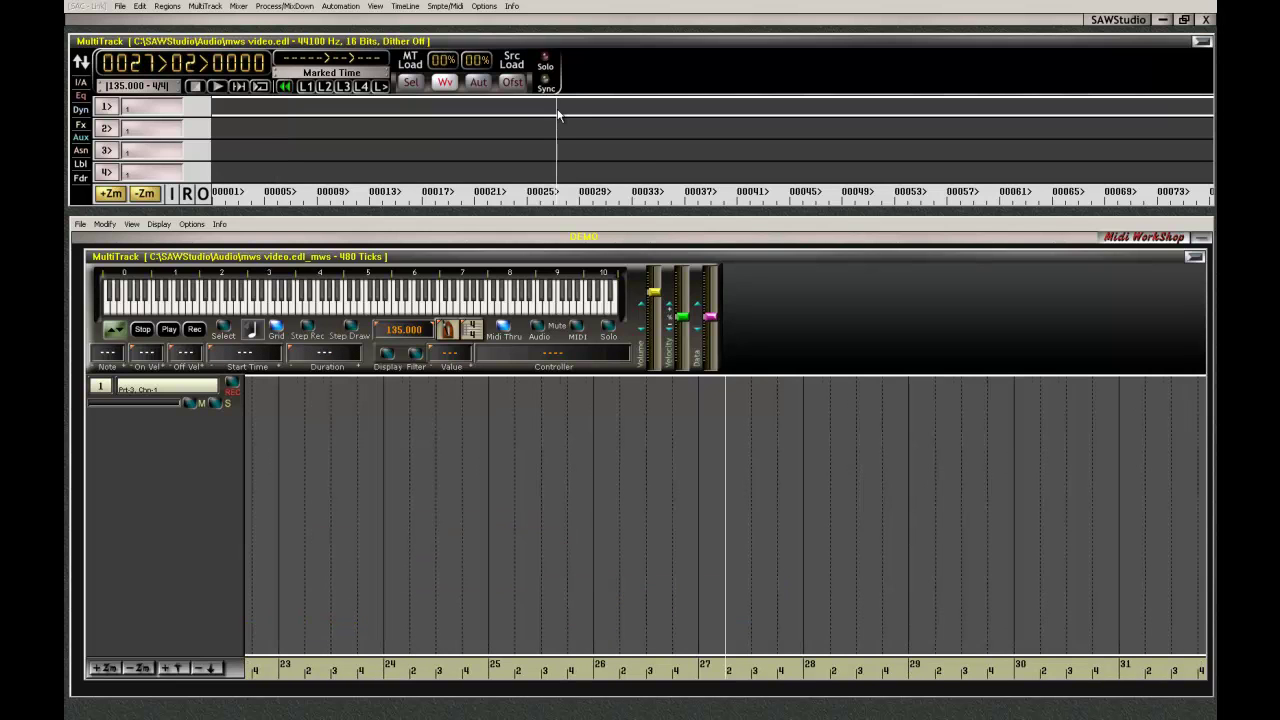
key(Home)
click(168, 198)
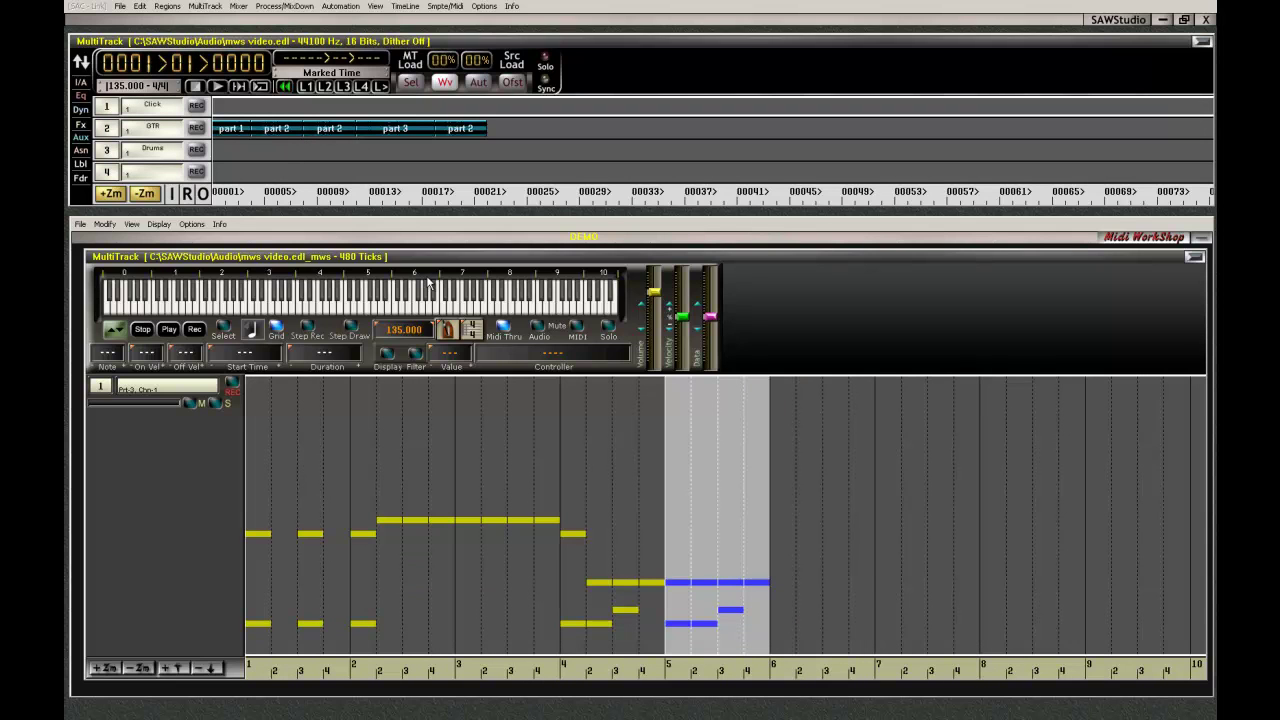
Select measure 5 of the drum part and duplicate it six times, filling measures 6 through 11.
click(668, 670)
click(668, 672)
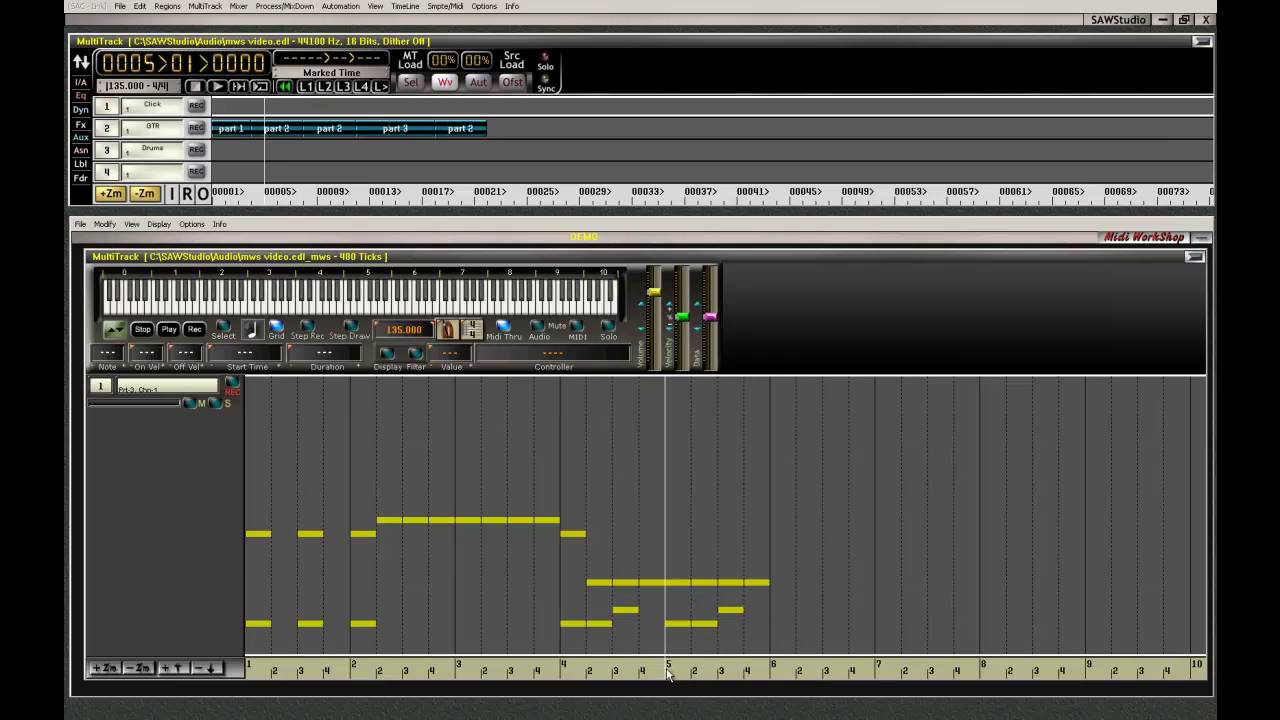
drag(668, 672, 770, 684)
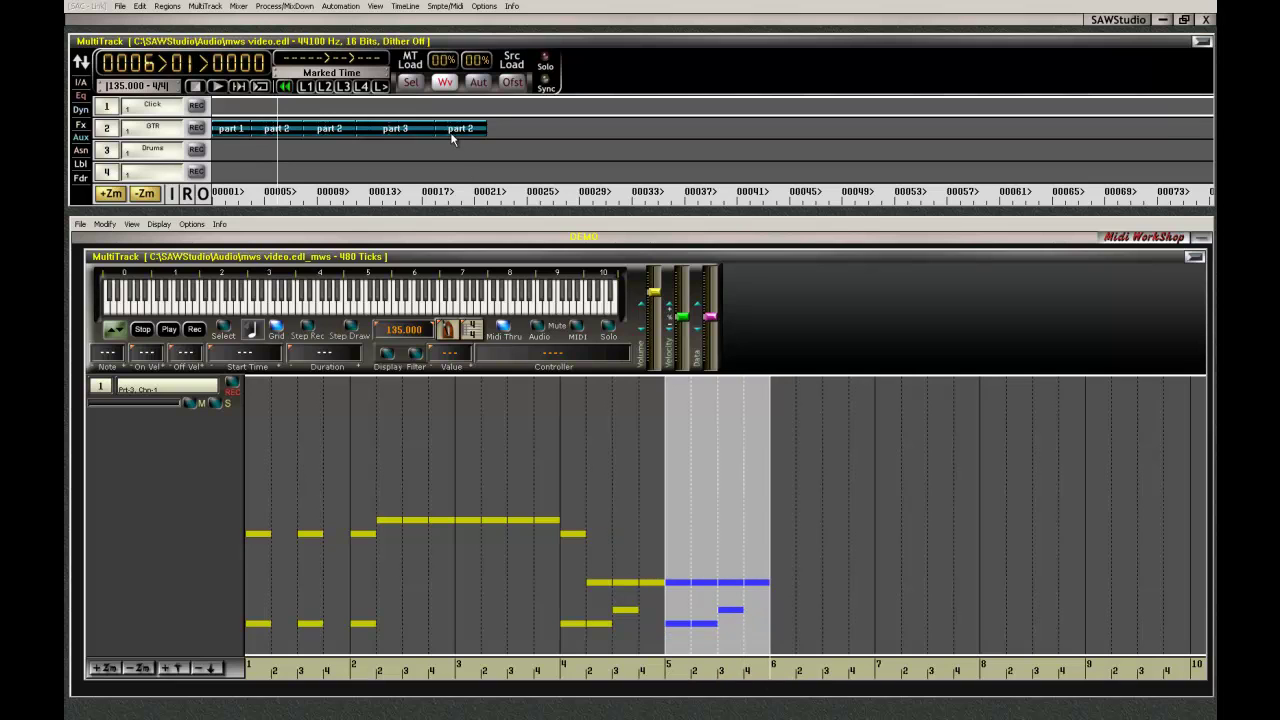
key(ctrl+v)
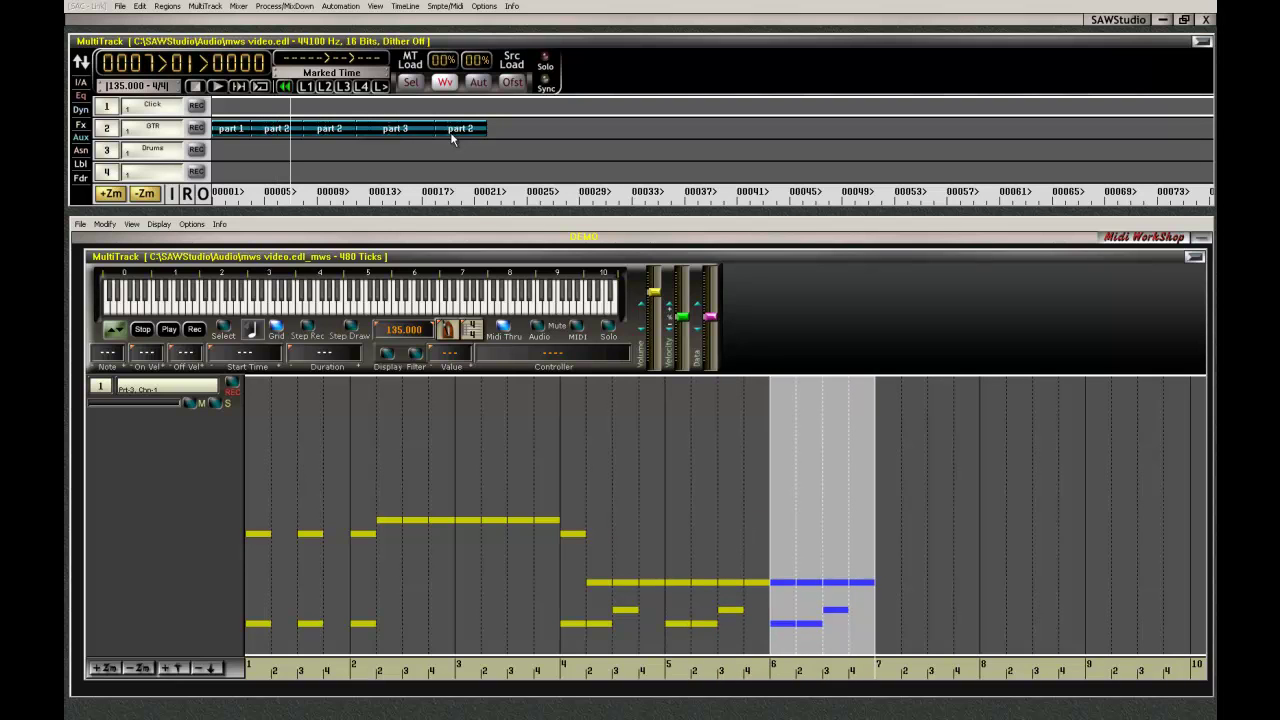
key(Right)
key(Right)
key(Right)
key(Right)
key(Right)
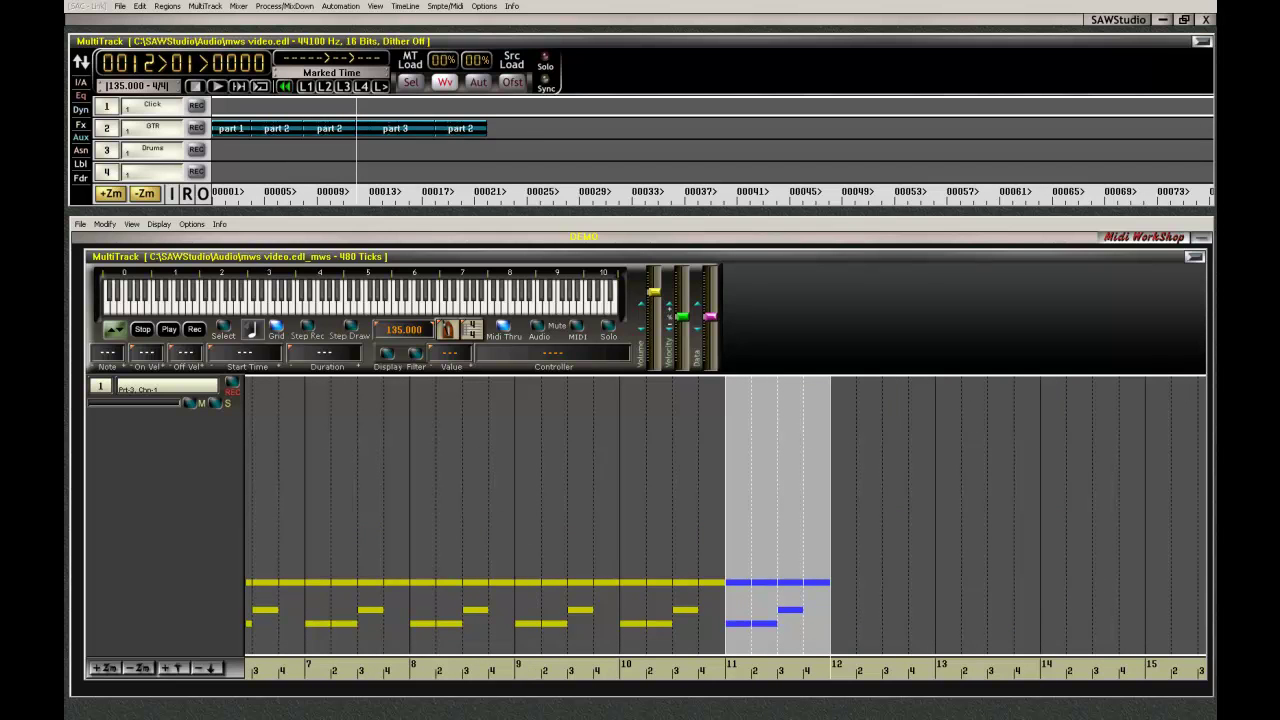
Play the drum part from the start along with the guitar track, and stop near the end of measure 6.
key(Home)
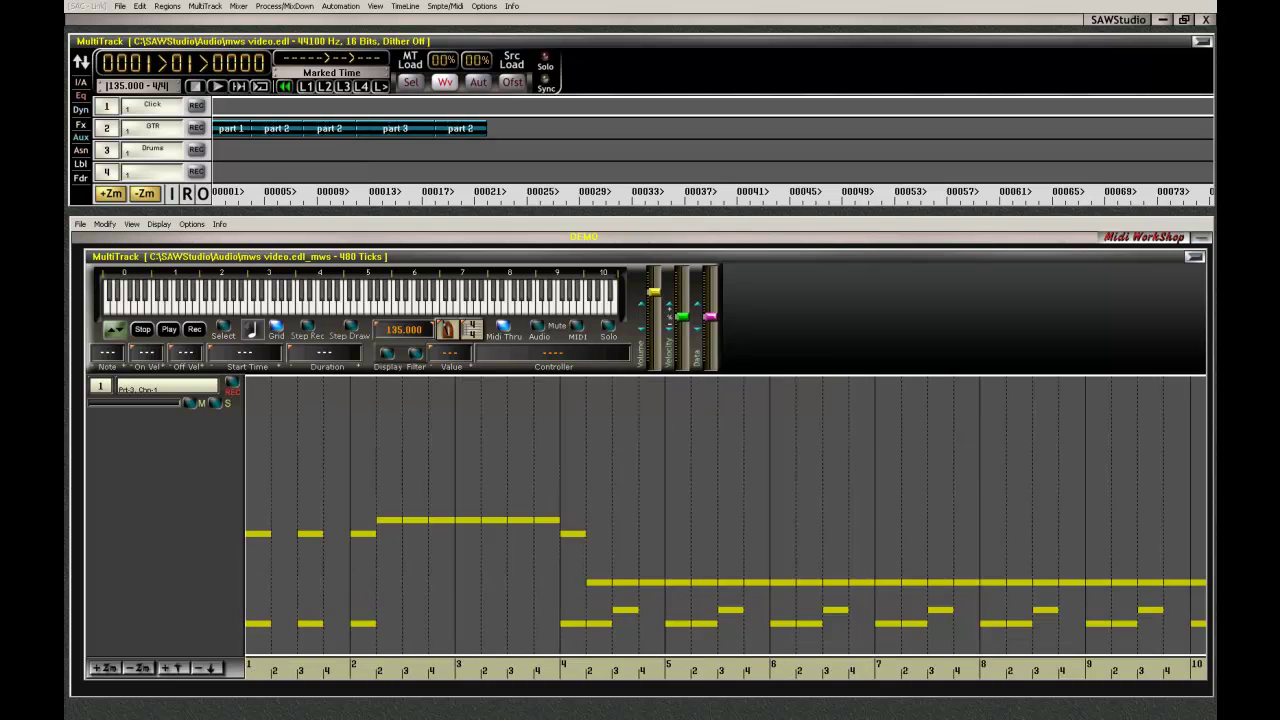
key(Down)
key(space)
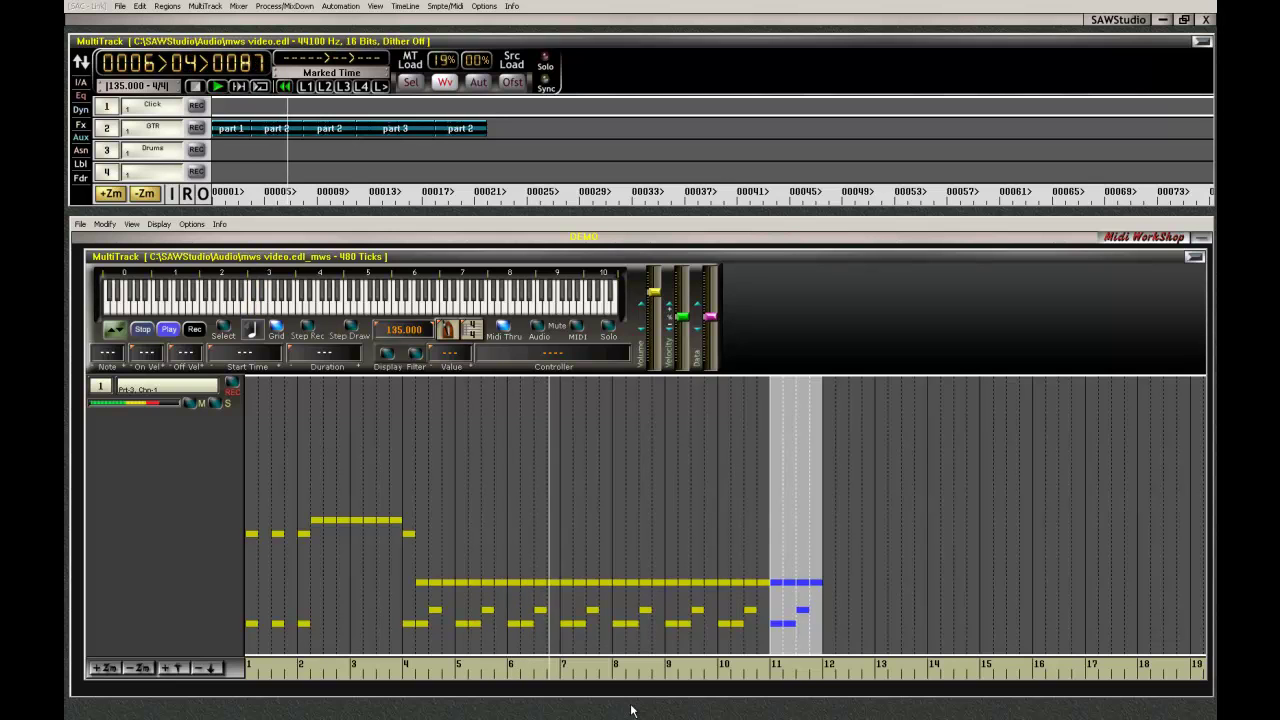
key(space)
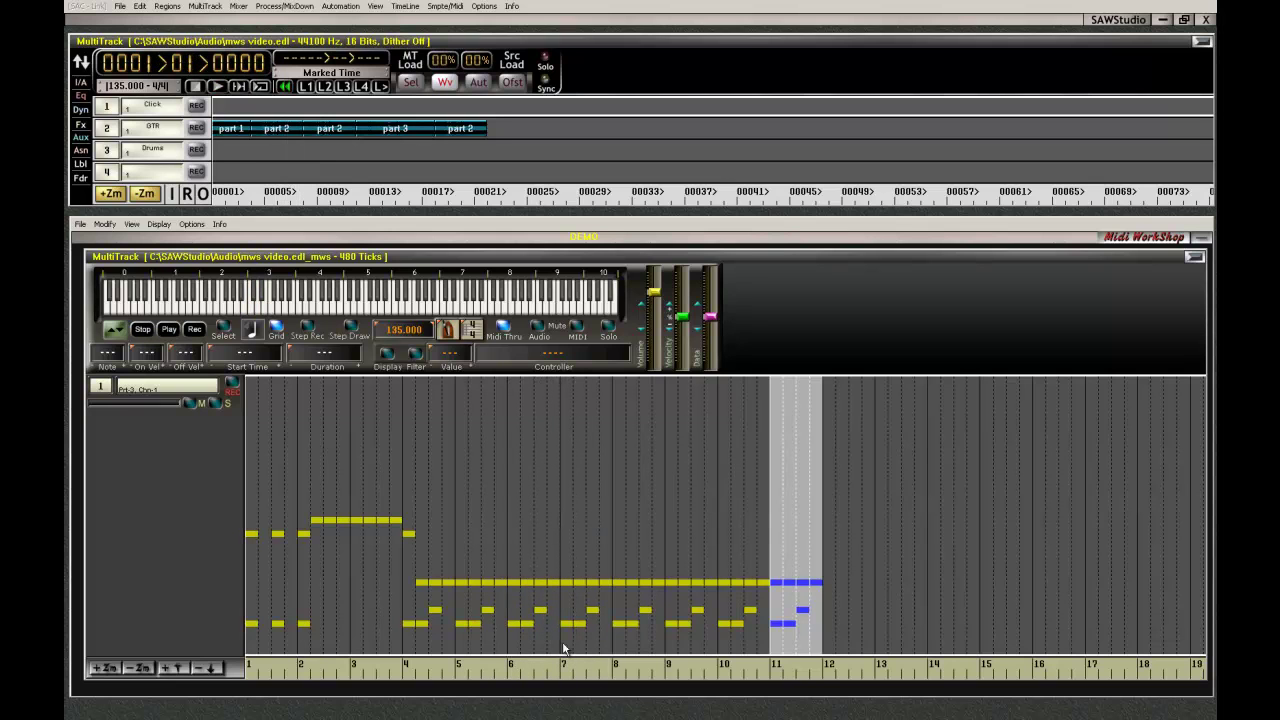
Step-draw C#-4 quarter notes on beats 1 and 3 of measure 7, and return to the song start.
click(561, 544)
key(Up)
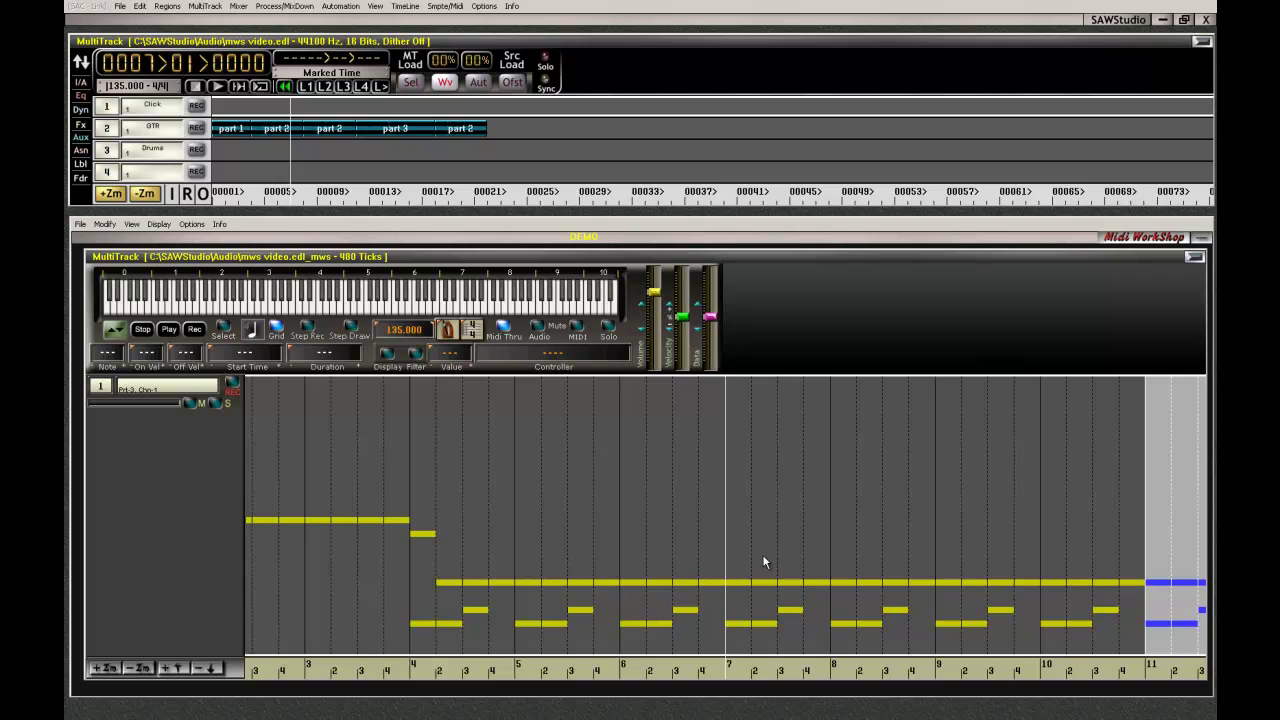
key(d)
key(space)
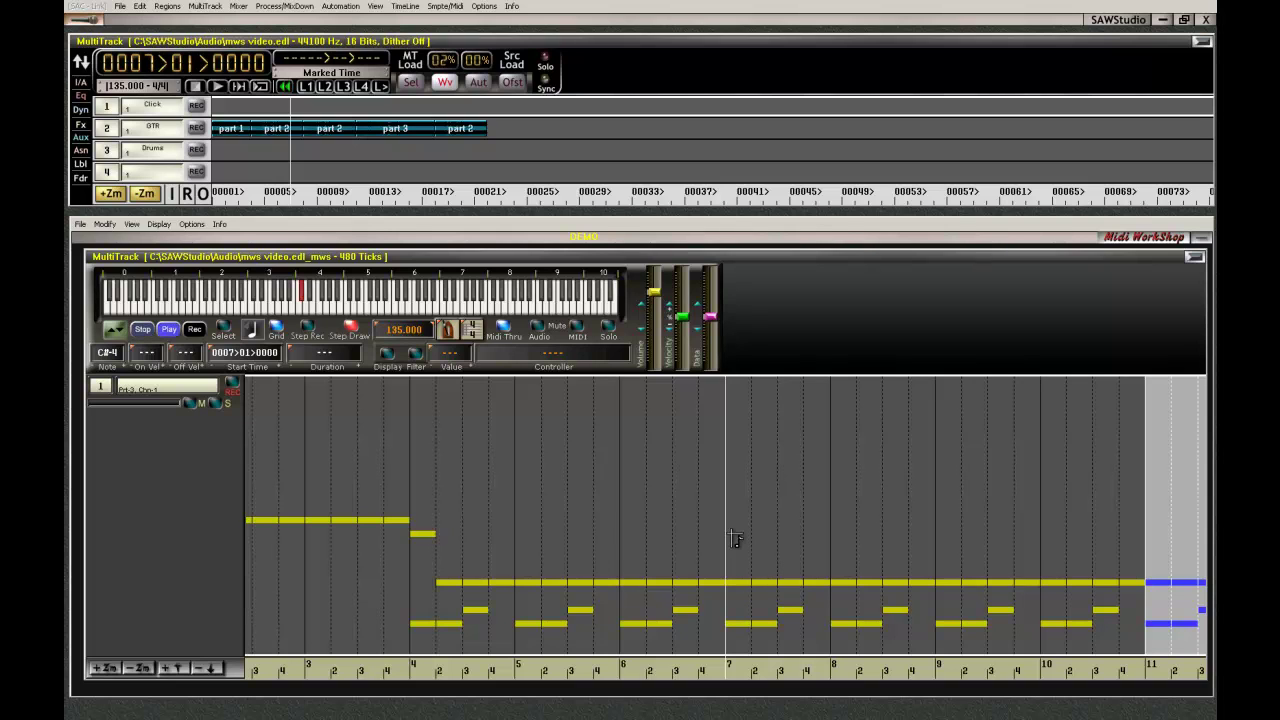
click(736, 534)
click(788, 535)
key(Home)
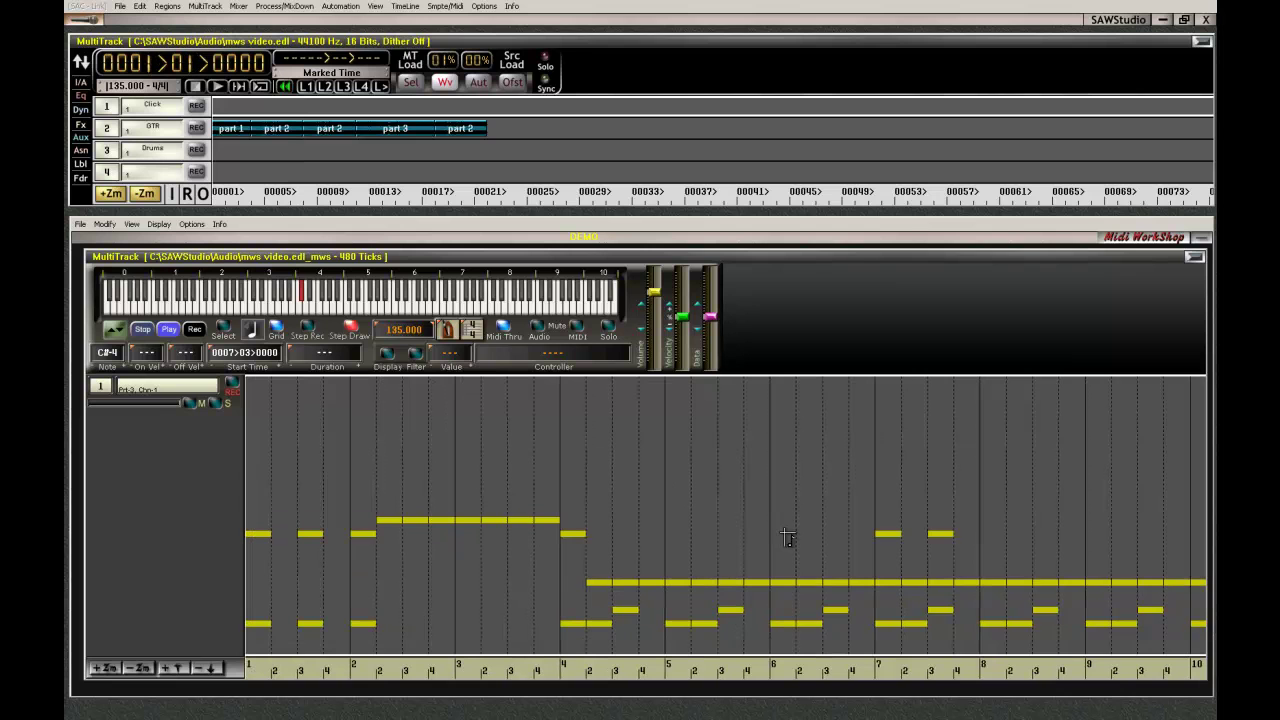
Leave Step Draw and live mode and clear the selection of measure 11 in the drum part, returning to the song start.
key(Down)
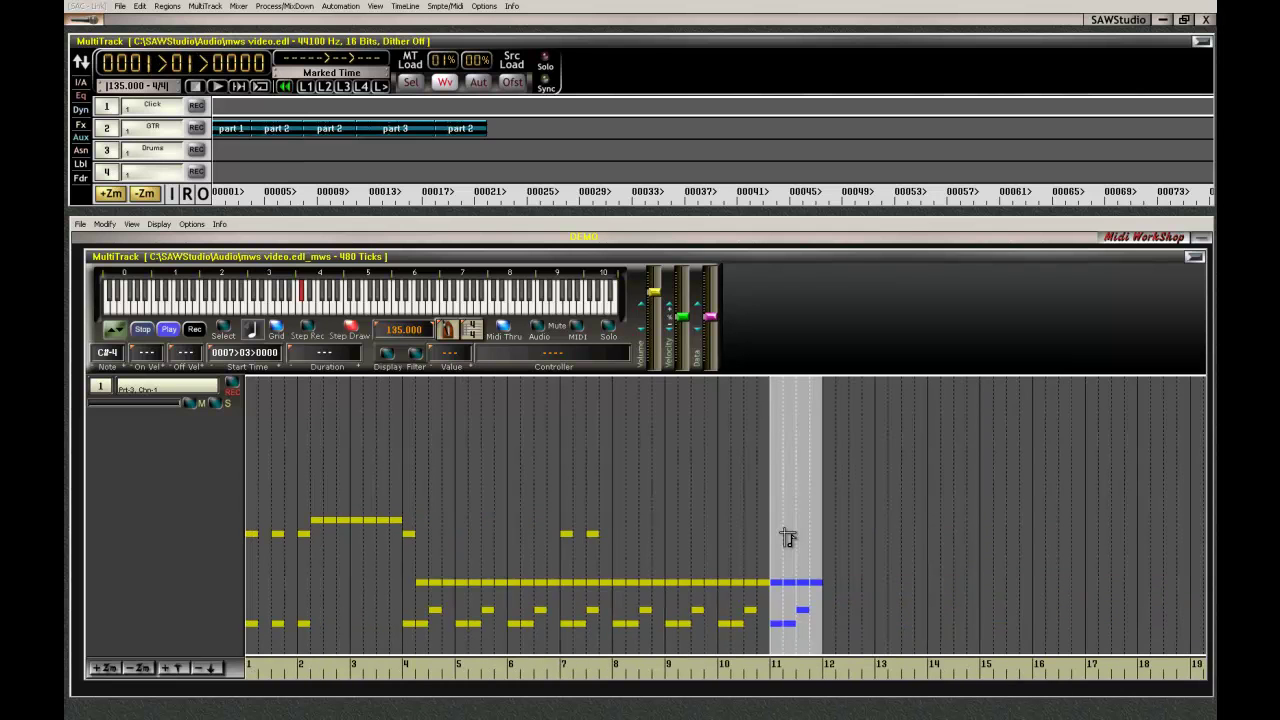
click(788, 537)
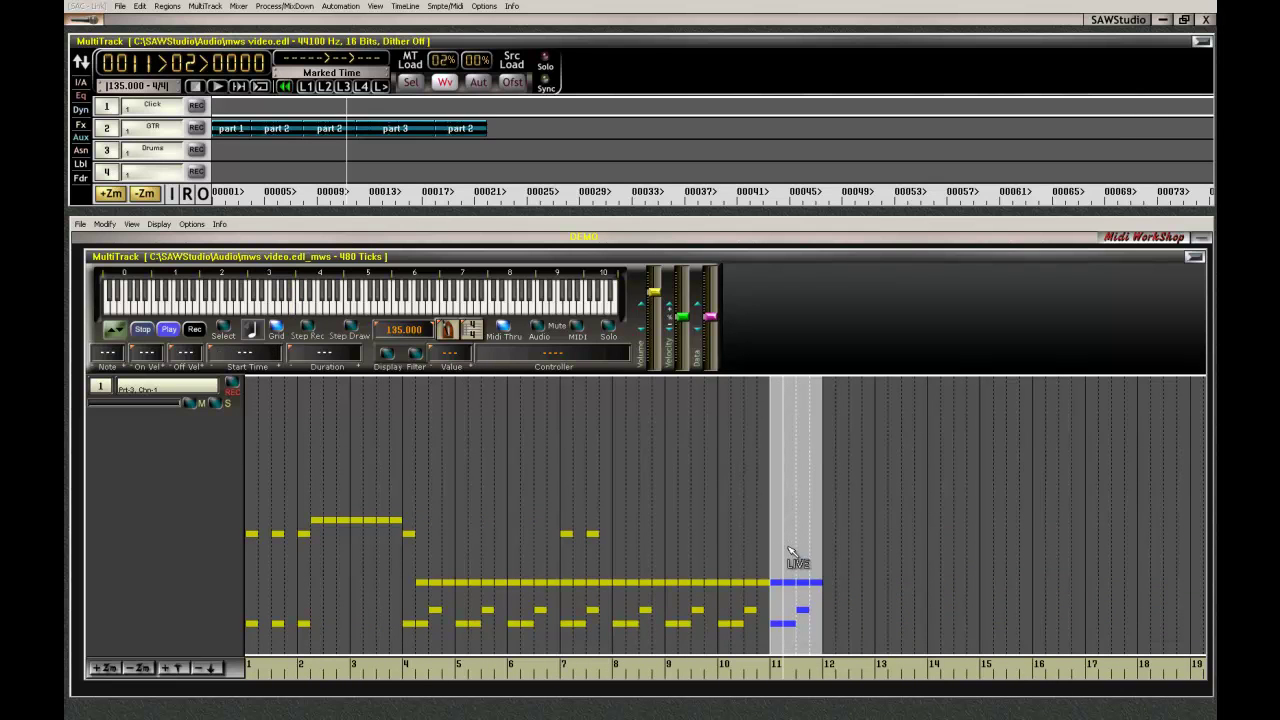
key(space)
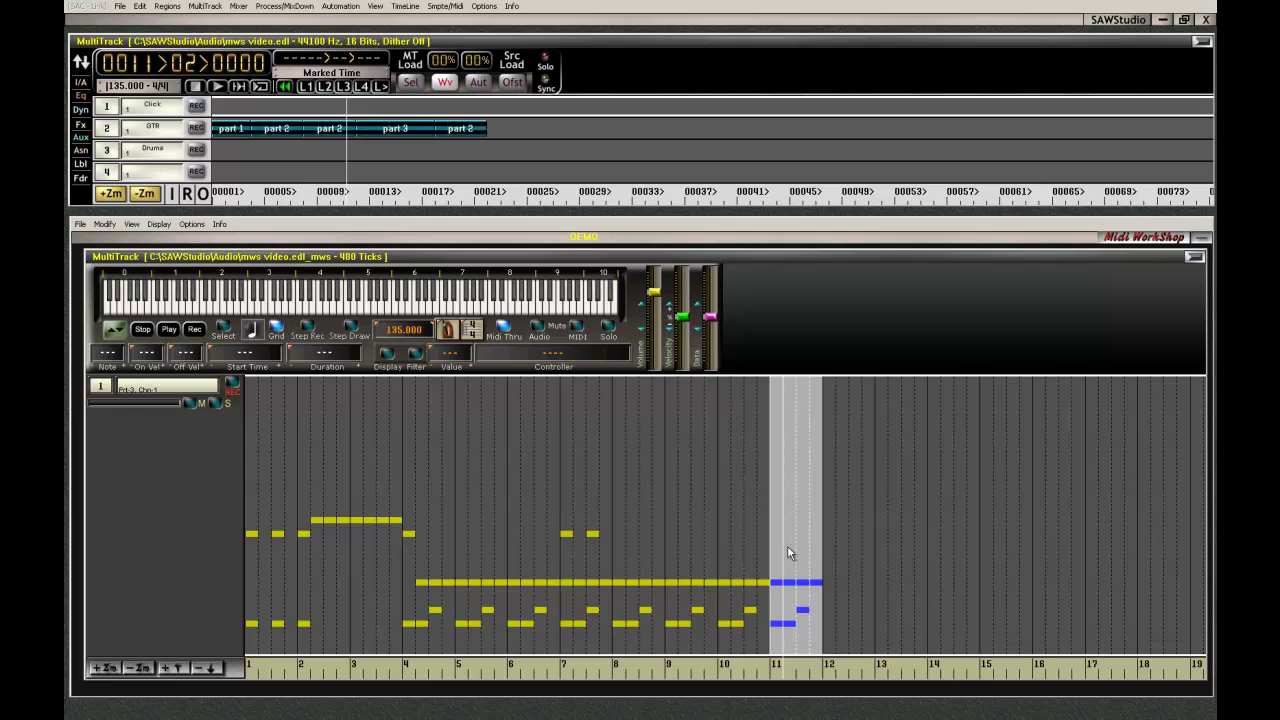
key(Escape)
key(Home)
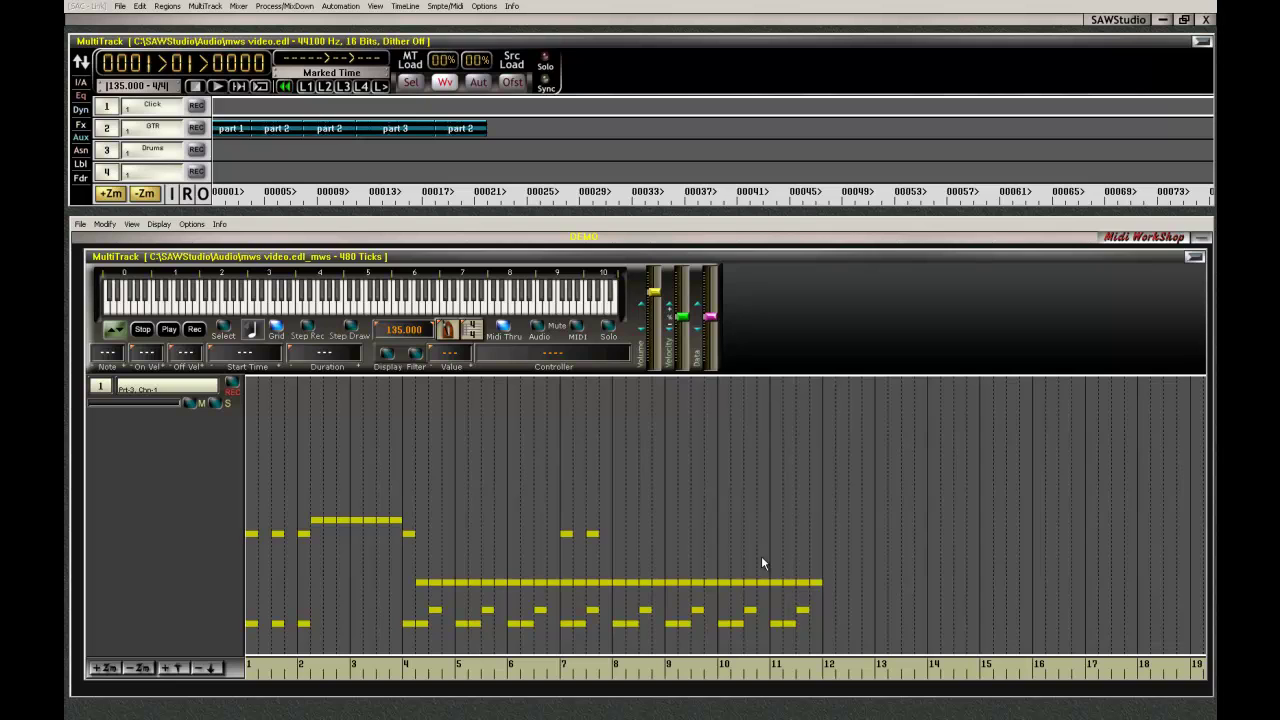
Open the Superior Drummer plug-in patched on the Drums track in SAWStudio and show its mixer.
key(F2)
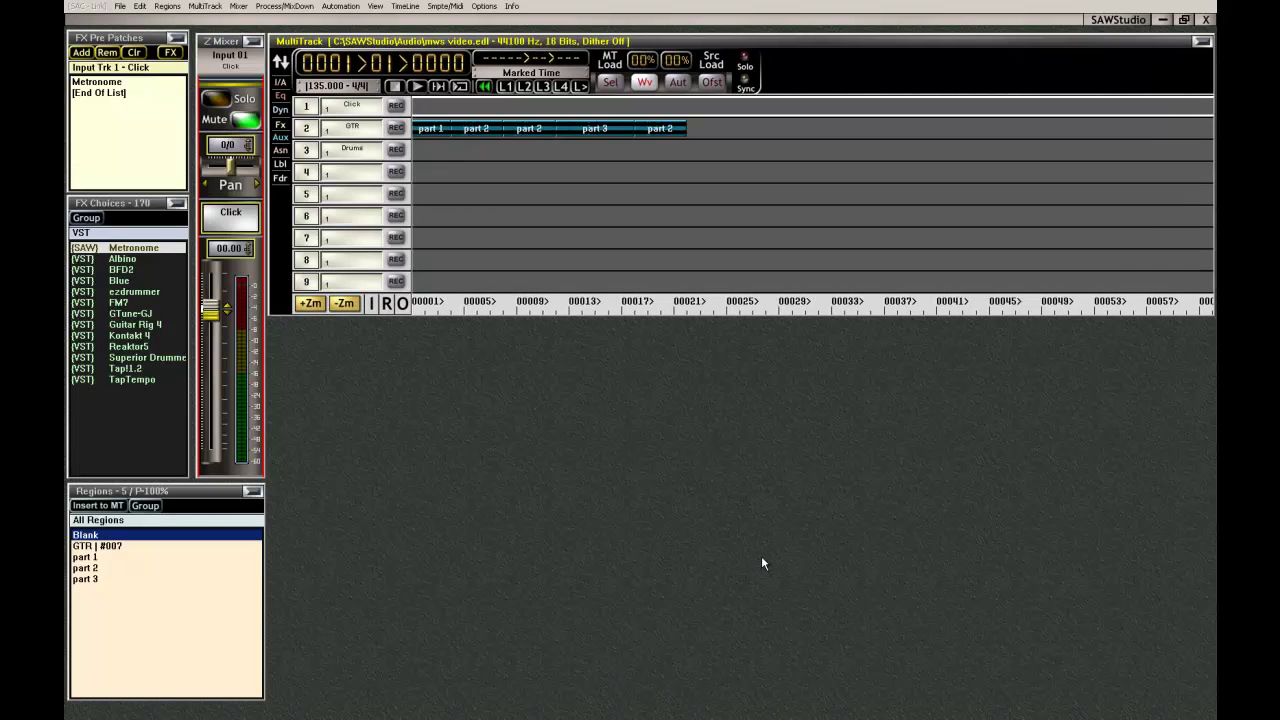
click(538, 147)
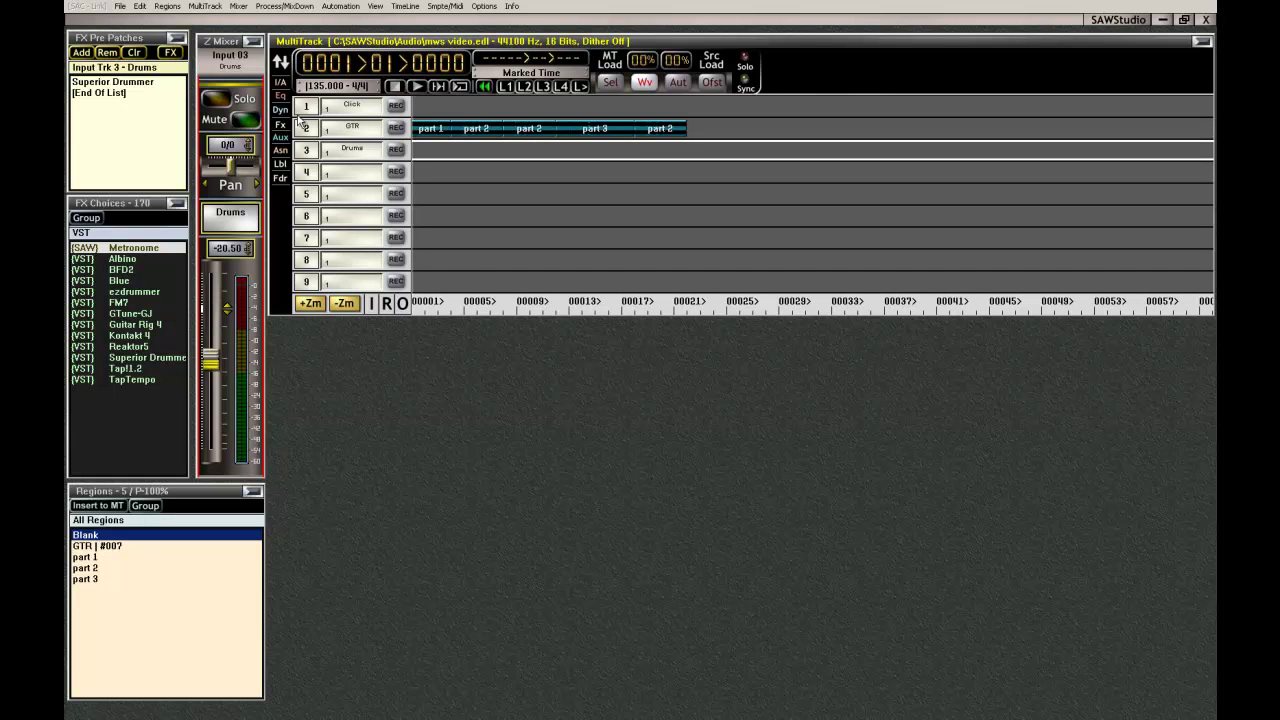
click(130, 84)
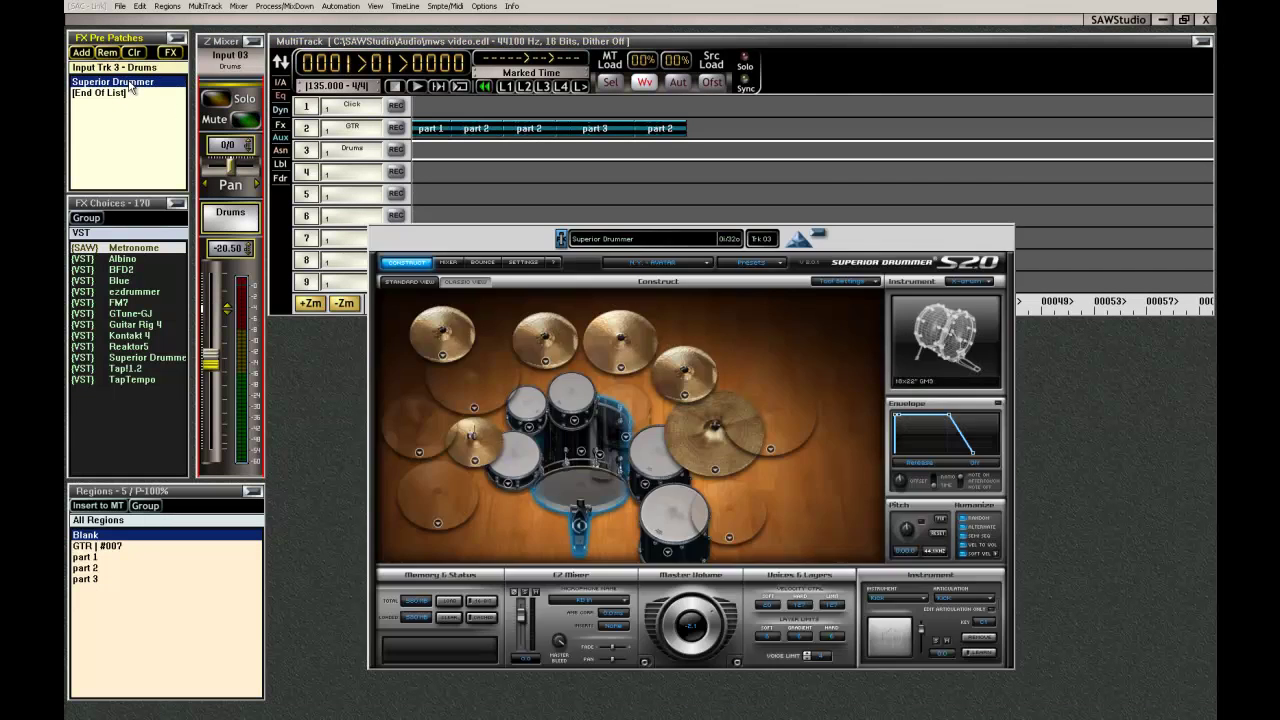
click(450, 262)
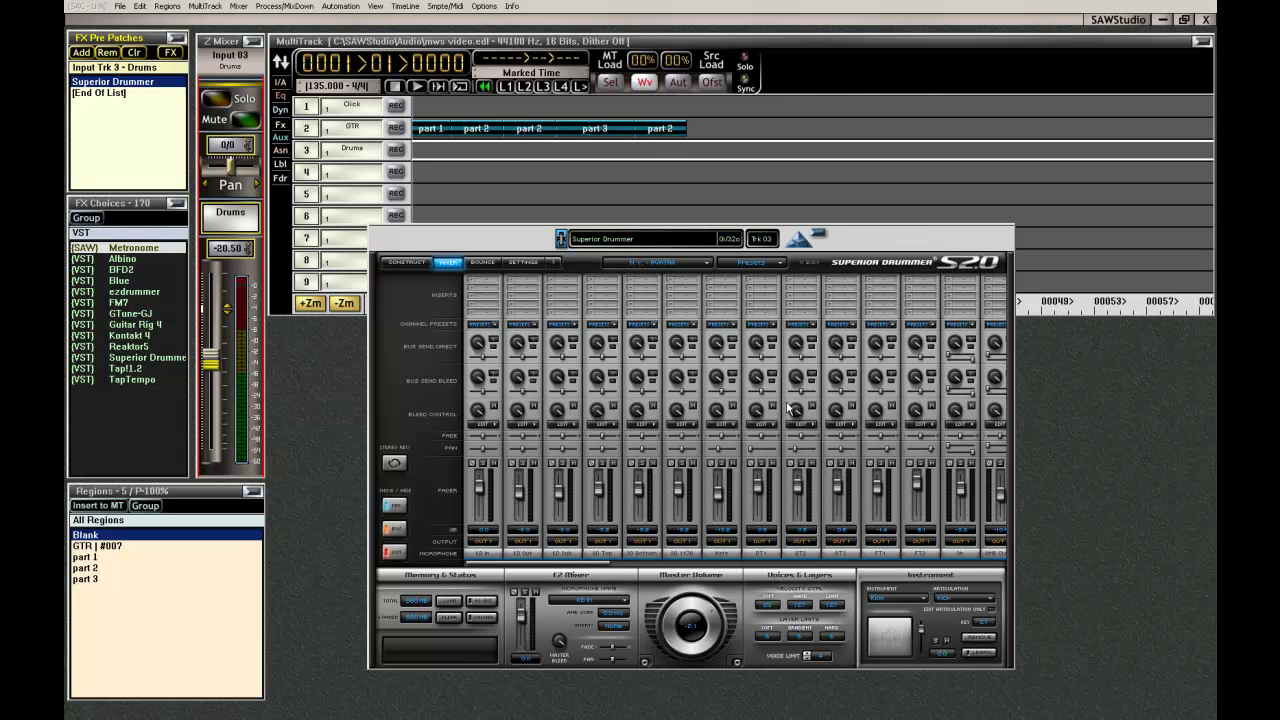